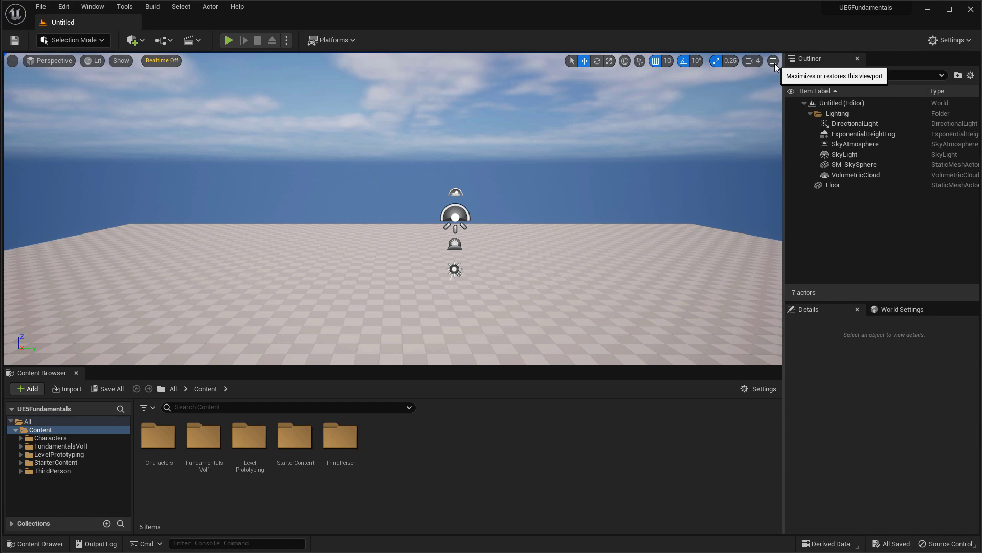
Show the four-pane viewport layout, then return to a single maximized perspective view
{"action": "left_click", "coordinate": [774, 61]}
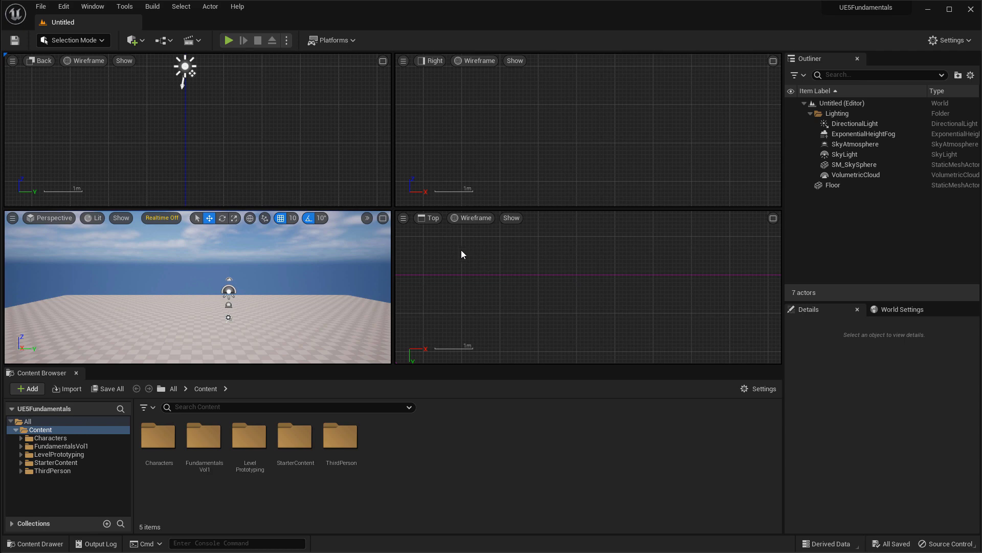
{"action": "left_click", "coordinate": [773, 219]}
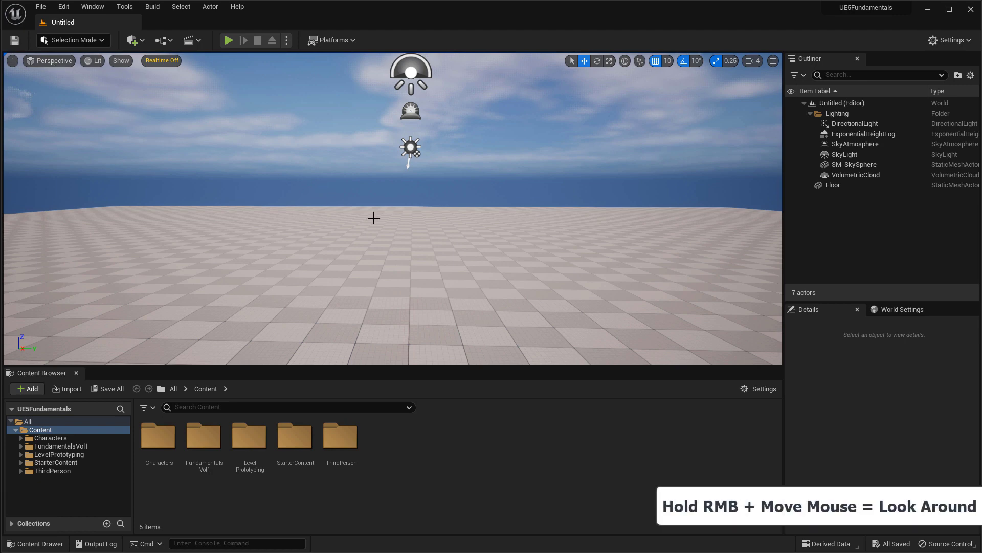
Look around, move and pan the perspective view around the light icons above the floor
{"action": "right_click_drag", "start_coordinate": [431, 232], "coordinate": [485, 183]}
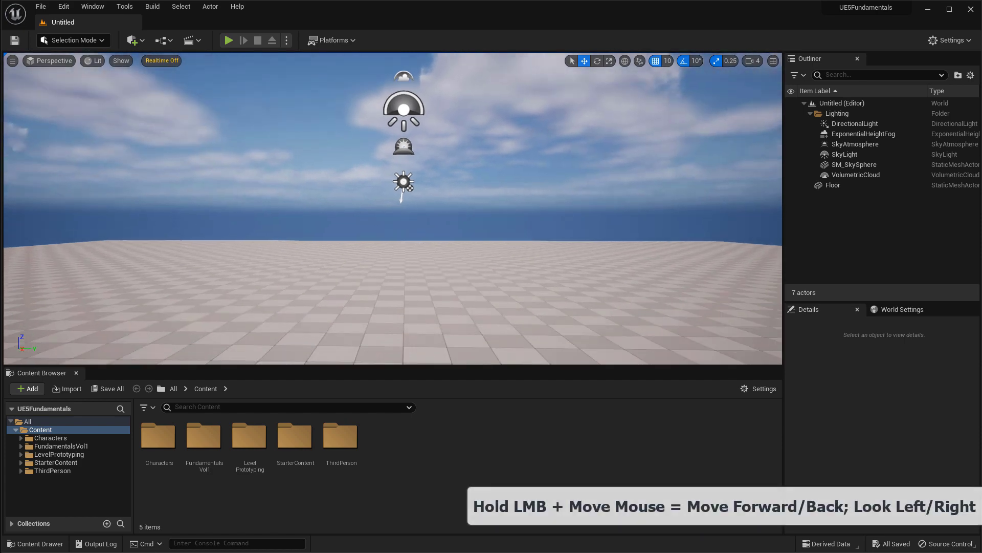
{"action": "mouse_move", "coordinate": [402, 151]}
{"action": "left_mouse_down"}
{"action": "mouse_move", "coordinate": [317, 153]}
{"action": "mouse_move", "coordinate": [392, 143]}
{"action": "mouse_move", "coordinate": [471, 189]}
{"action": "mouse_move", "coordinate": [406, 181]}
{"action": "mouse_move", "coordinate": [351, 141]}
{"action": "mouse_move", "coordinate": [389, 181]}
{"action": "mouse_move", "coordinate": [374, 148]}
{"action": "mouse_move", "coordinate": [307, 149]}
{"action": "mouse_move", "coordinate": [409, 163]}
{"action": "mouse_move", "coordinate": [381, 171]}
{"action": "mouse_move", "coordinate": [292, 156]}
{"action": "mouse_move", "coordinate": [481, 153]}
{"action": "mouse_move", "coordinate": [405, 168]}
{"action": "left_mouse_up"}
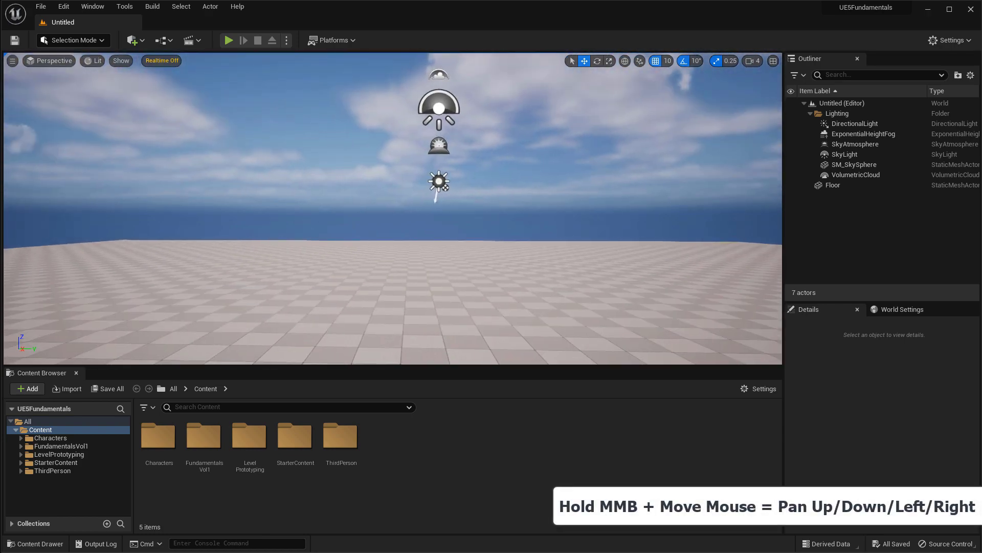
{"action": "middle_click_drag", "start_coordinate": [389, 204], "coordinate": [377, 313]}
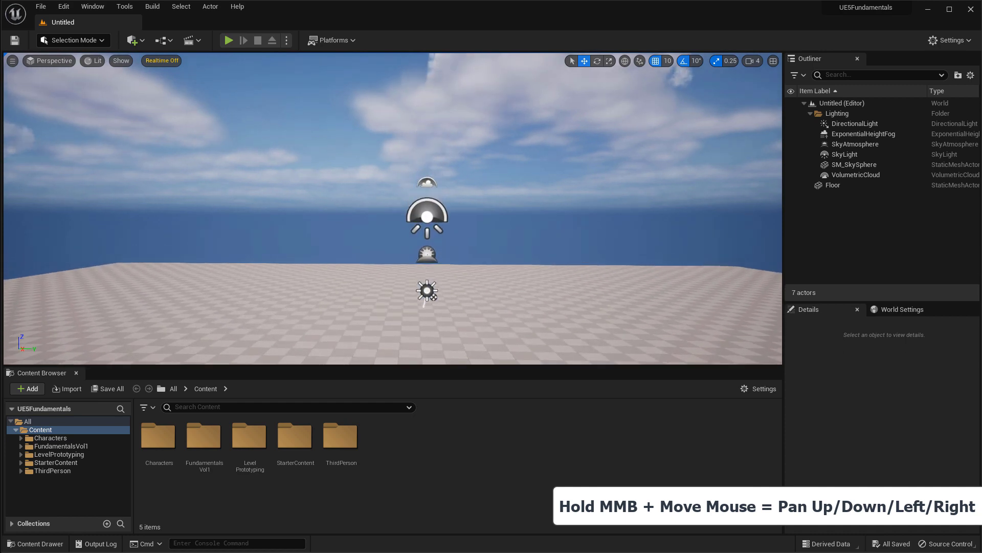
{"action": "middle_click_drag", "start_coordinate": [388, 205], "coordinate": [369, 183]}
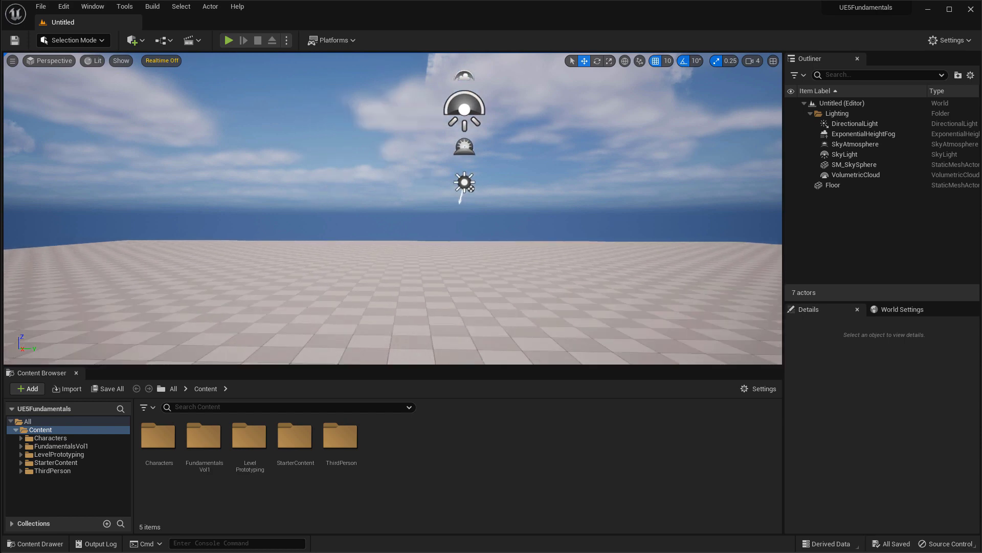
{"action": "middle_click_drag", "start_coordinate": [351, 216], "coordinate": [428, 232]}
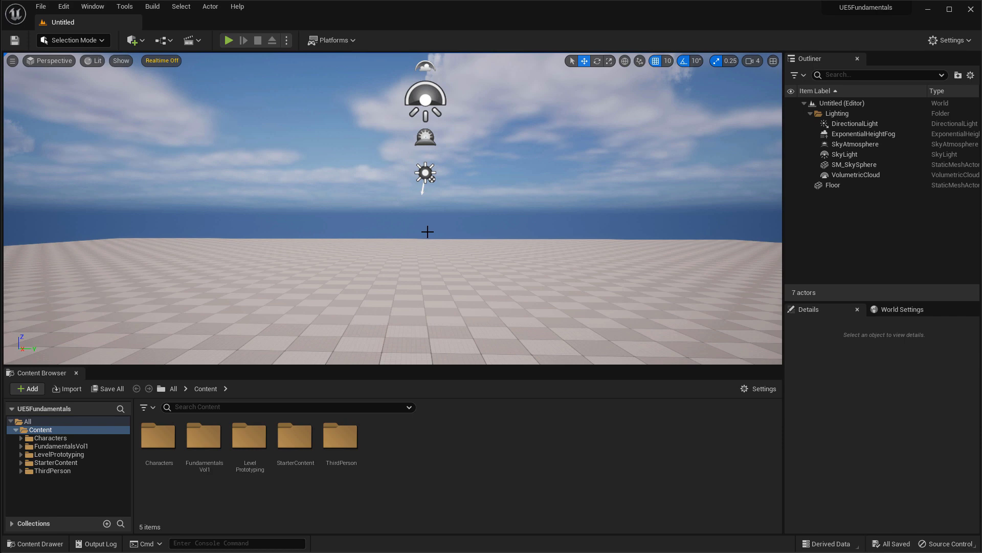
{"action": "middle_click_drag", "start_coordinate": [428, 232], "coordinate": [467, 213]}
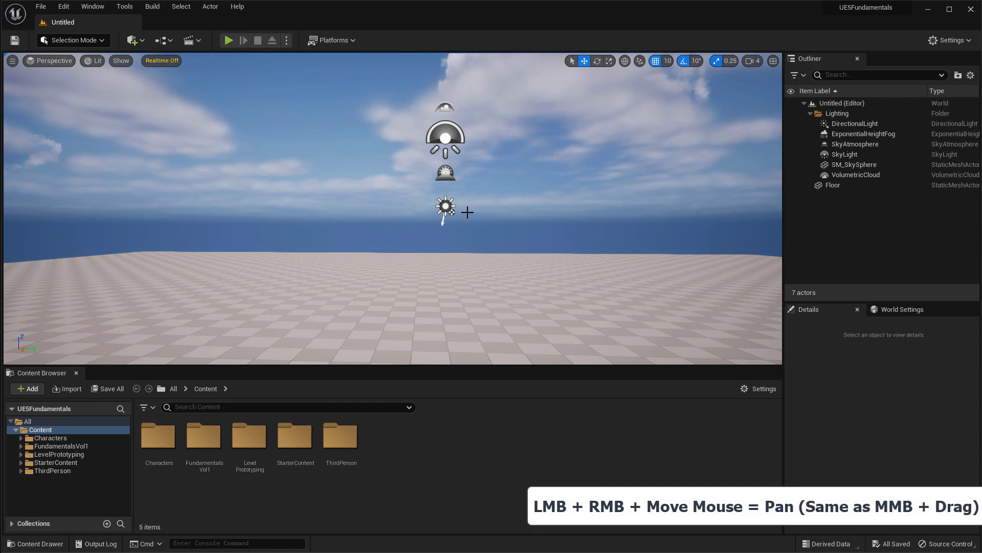
{"action": "middle_click_drag", "start_coordinate": [467, 213], "coordinate": [484, 195]}
{"action": "middle_click_drag", "start_coordinate": [451, 230], "coordinate": [519, 238]}
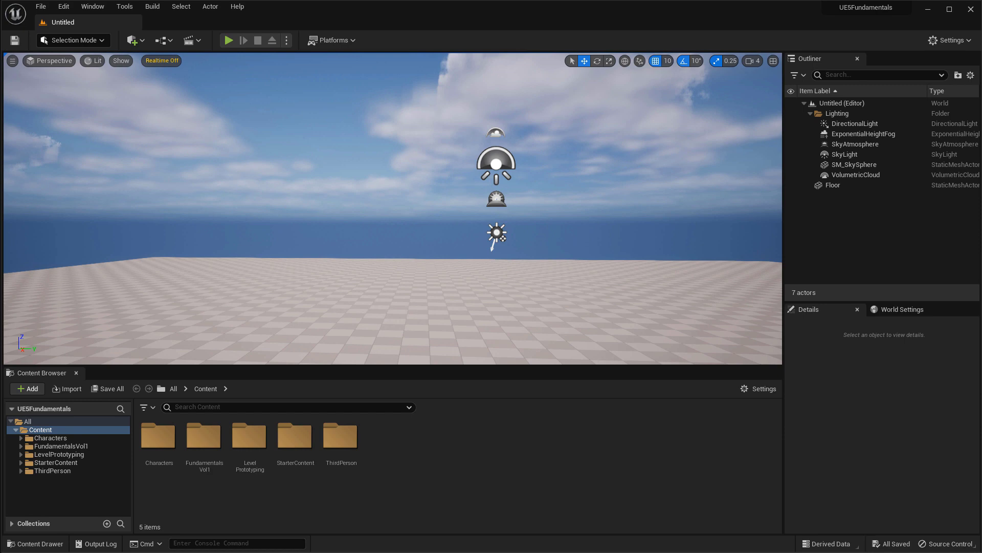
{"action": "middle_click_drag", "start_coordinate": [497, 232], "coordinate": [455, 244]}
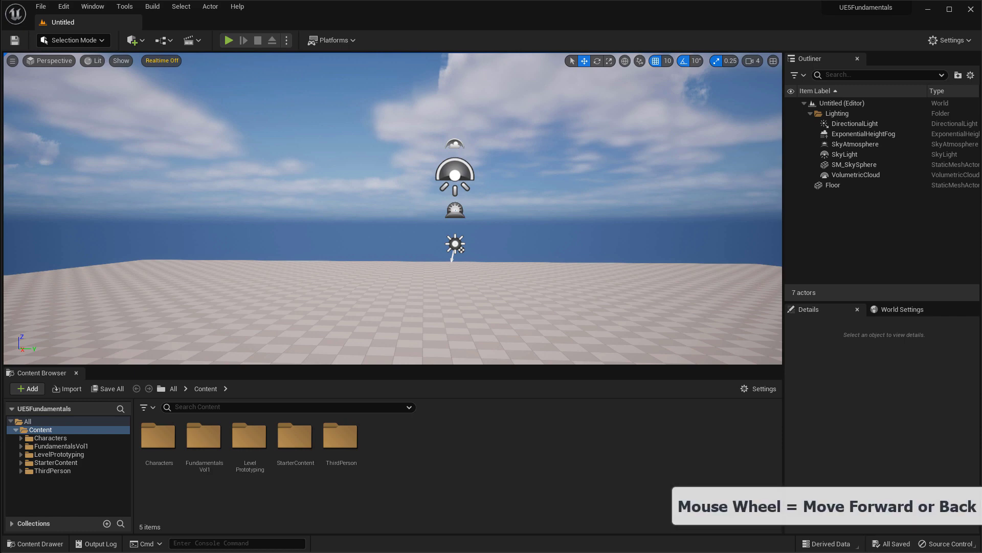
Dolly the perspective view repeatedly forward and back in front of the light icons
{"action": "scroll", "coordinate": [467, 211], "scroll_direction": "up", "scroll_amount": 2}
{"action": "scroll", "coordinate": [468, 212], "scroll_direction": "down", "scroll_amount": 3}
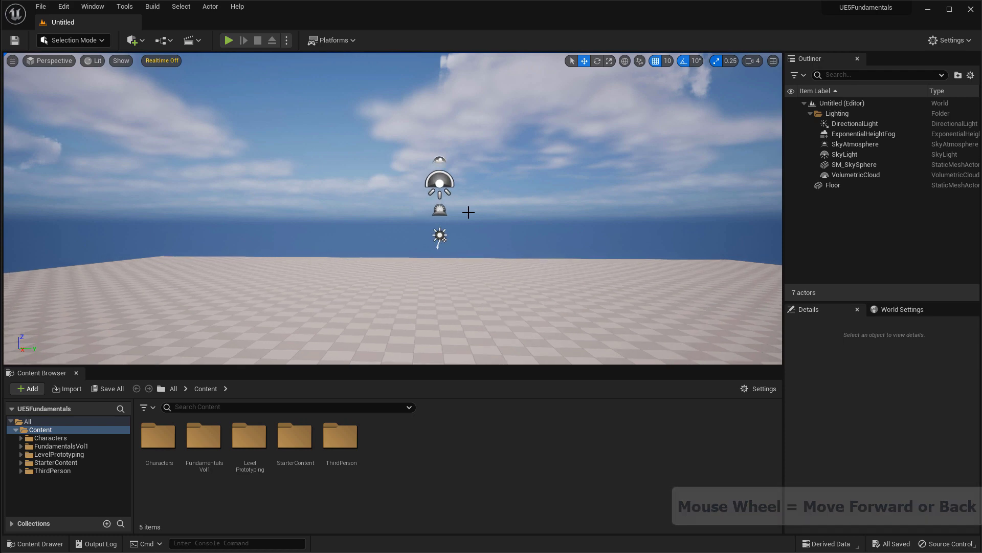
{"action": "scroll", "coordinate": [469, 212], "scroll_direction": "up", "scroll_amount": 3}
{"action": "scroll", "coordinate": [469, 212], "scroll_direction": "down", "scroll_amount": 2}
{"action": "scroll", "coordinate": [469, 212], "scroll_direction": "up", "scroll_amount": 3}
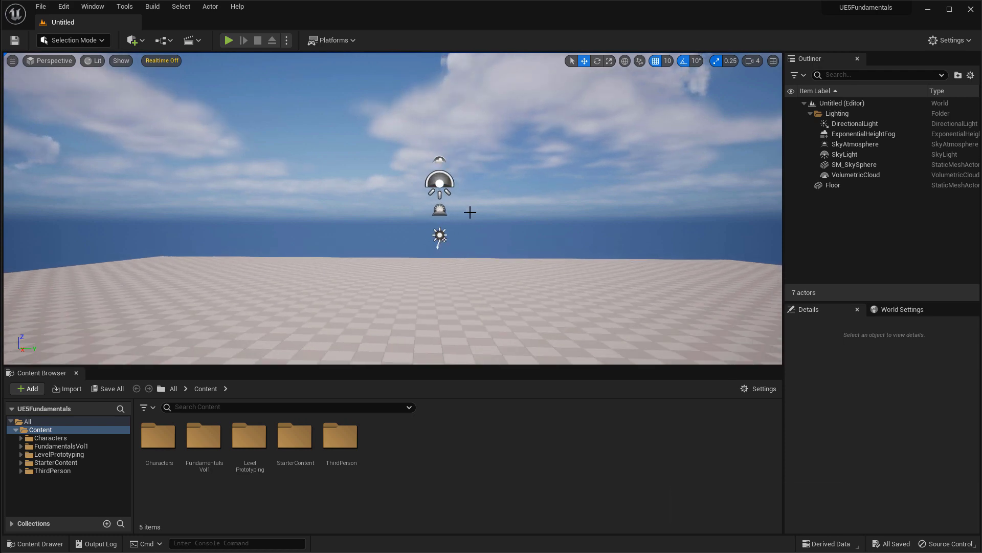
{"action": "scroll", "coordinate": [470, 212], "scroll_direction": "down", "scroll_amount": 1}
{"action": "scroll", "coordinate": [470, 211], "scroll_direction": "up", "scroll_amount": 2}
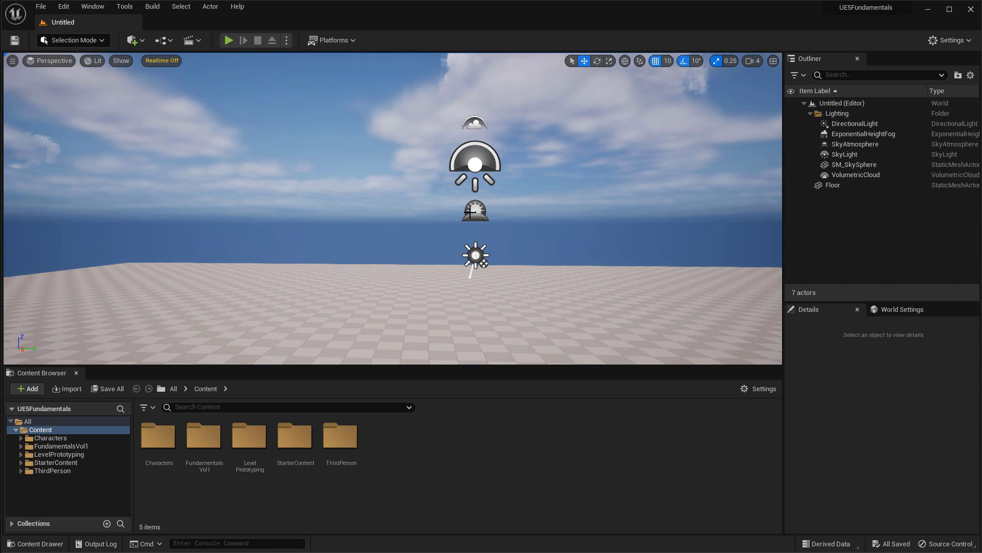
{"action": "scroll", "coordinate": [470, 212], "scroll_direction": "down", "scroll_amount": 3}
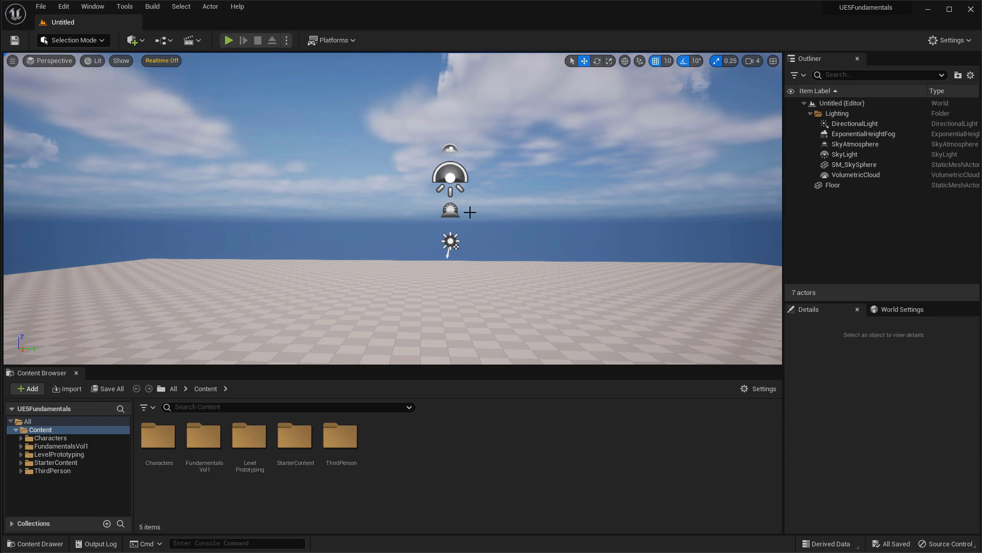
Fly the camera forward, backward, left and right over the checkered floor
{"action": "right_click_drag", "start_coordinate": [478, 201], "coordinate": [461, 246]}
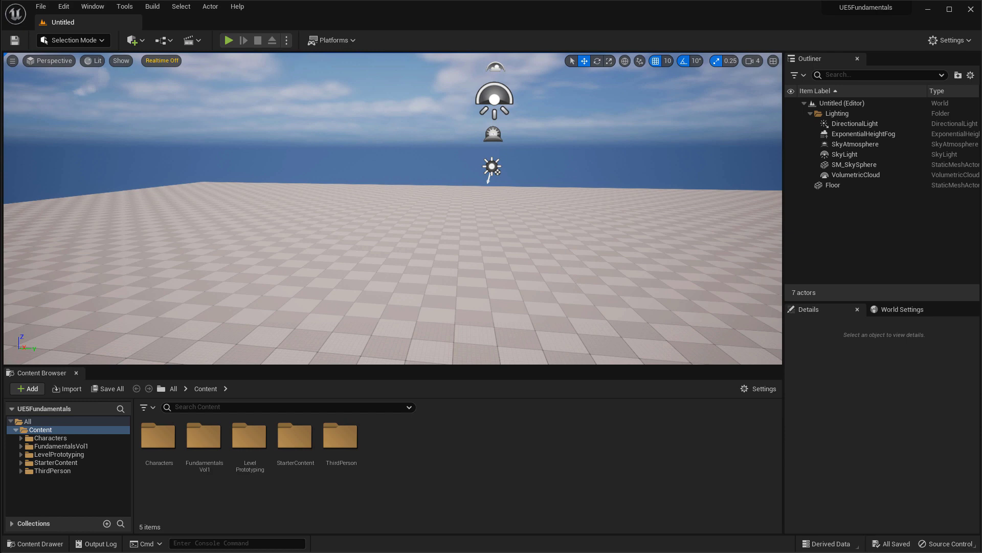
{"action": "key", "text": "w"}
{"action": "right_click_drag", "start_coordinate": [393, 209], "coordinate": [378, 178]}
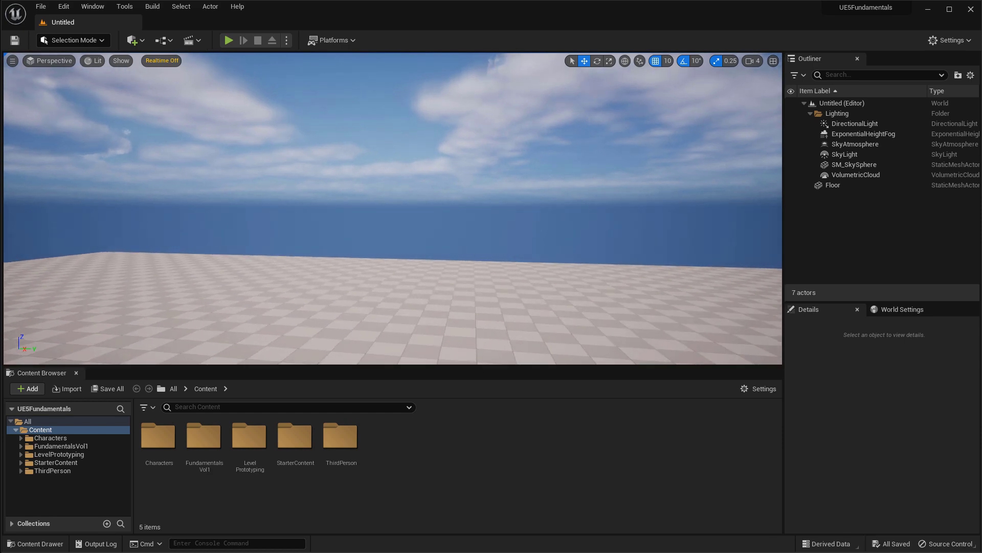
{"action": "key", "text": "s"}
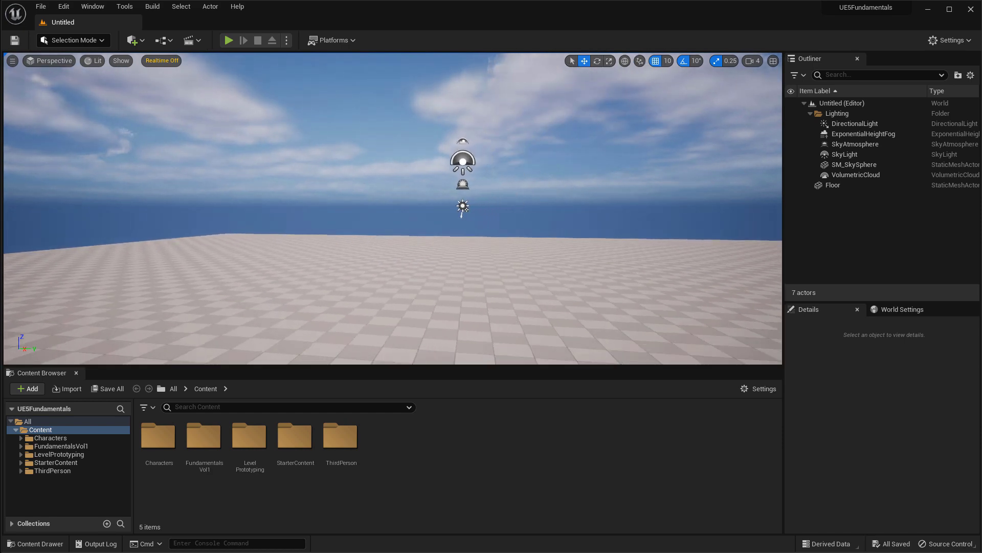
{"action": "key", "text": "a"}
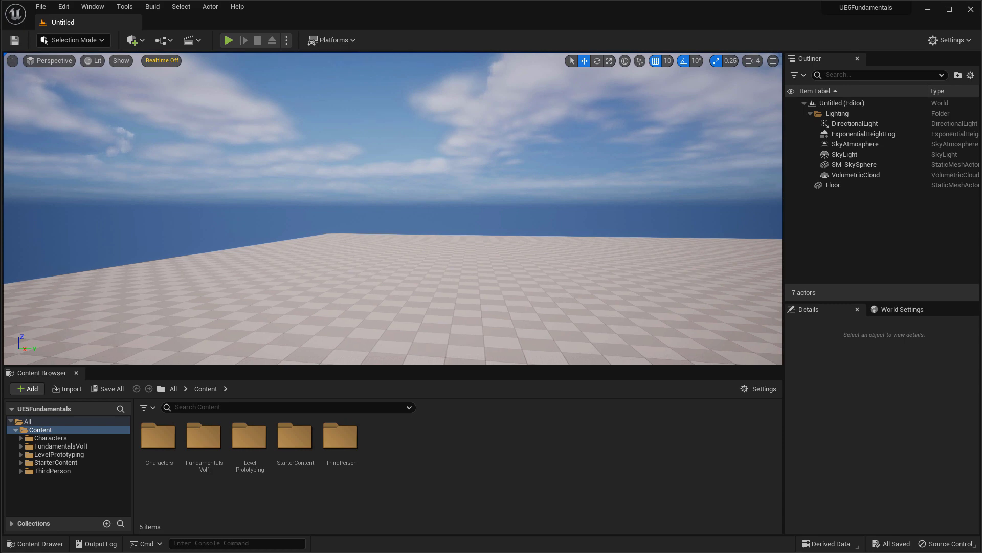
{"action": "key", "text": "d"}
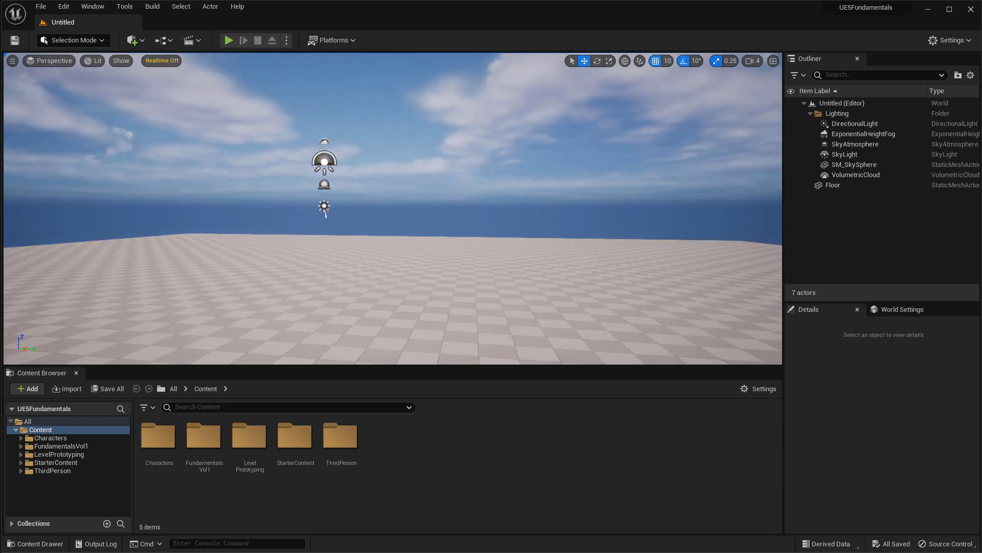
Turn the camera toward the light icons and strafe right and left past them
{"action": "right_click_drag", "start_coordinate": [393, 208], "coordinate": [365, 174]}
{"action": "right_click_drag", "start_coordinate": [474, 205], "coordinate": [470, 195]}
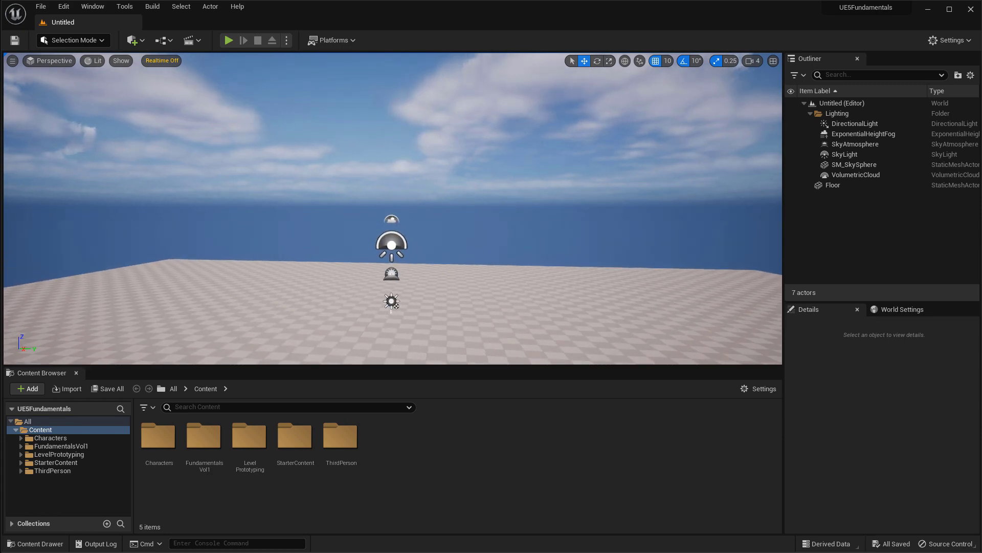
{"action": "right_click_drag", "start_coordinate": [470, 195], "coordinate": [438, 198]}
{"action": "key", "text": "d"}
{"action": "key", "text": "a"}
{"action": "key", "text": "d"}
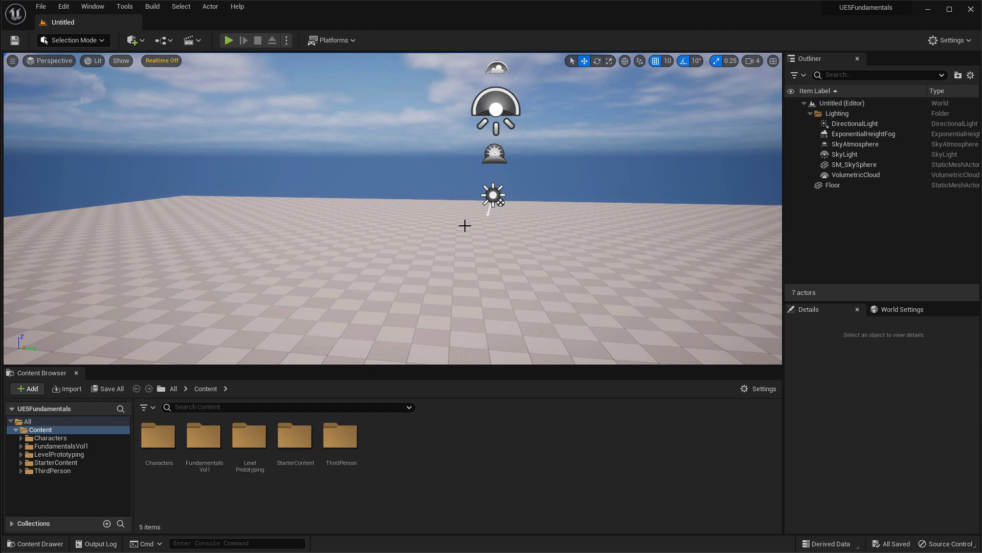
Temporarily widen and narrow the perspective camera's field of view over the floor
{"action": "mouse_move", "coordinate": [467, 224]}
{"action": "right_mouse_down"}
{"action": "mouse_move", "coordinate": [477, 229]}
{"action": "mouse_move", "coordinate": [467, 223]}
{"action": "right_mouse_up"}
{"action": "key", "text": "z"}
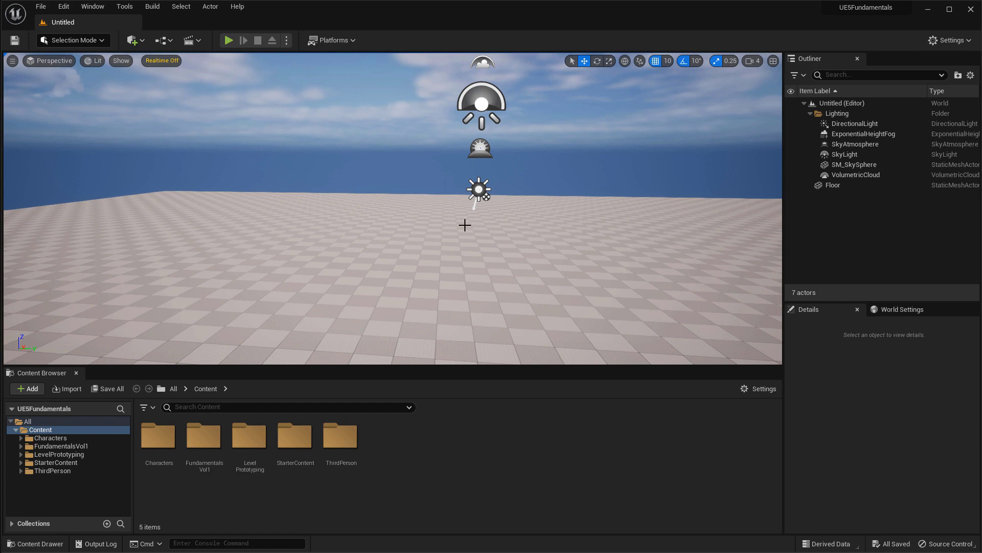
{"action": "right_click_drag", "start_coordinate": [465, 225], "coordinate": [464, 220]}
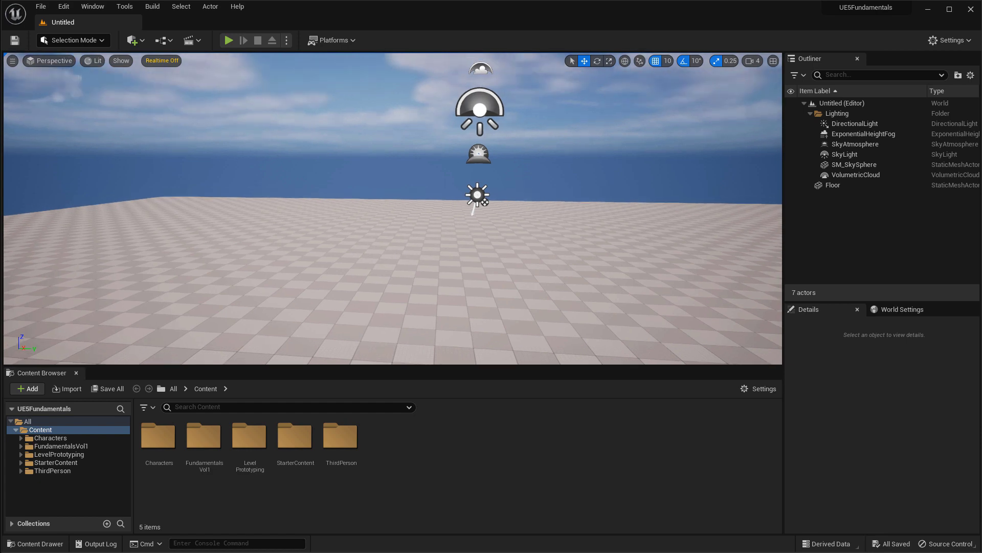
{"action": "key", "text": "c"}
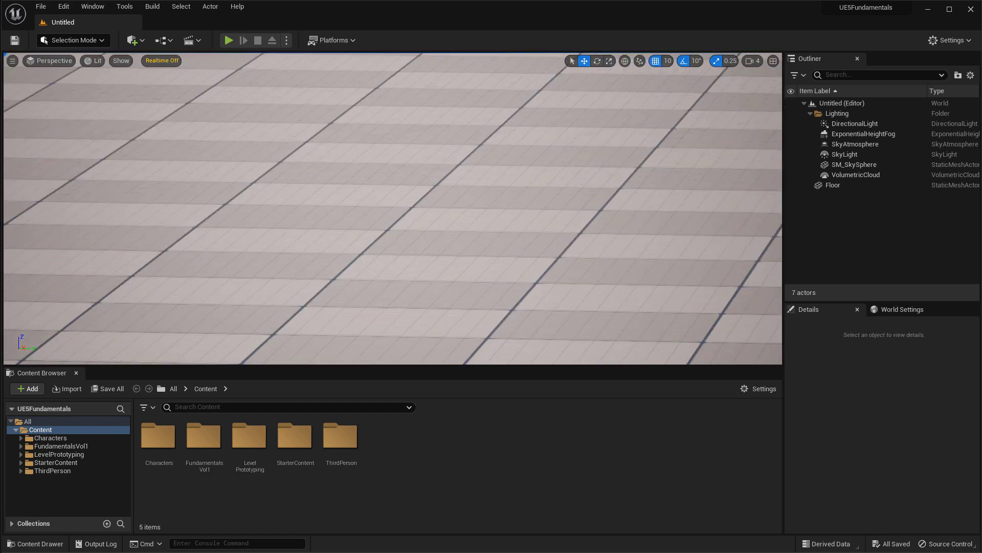
{"action": "key", "text": "z"}
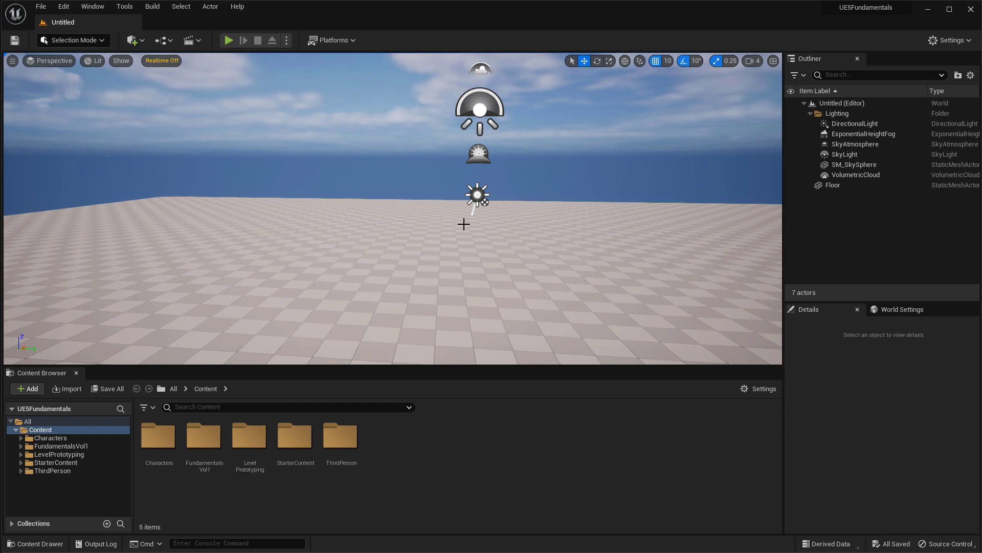
Fly the camera across the level and down to the floor's grid lines while turning the view
{"action": "right_click_drag", "start_coordinate": [463, 224], "coordinate": [356, 217]}
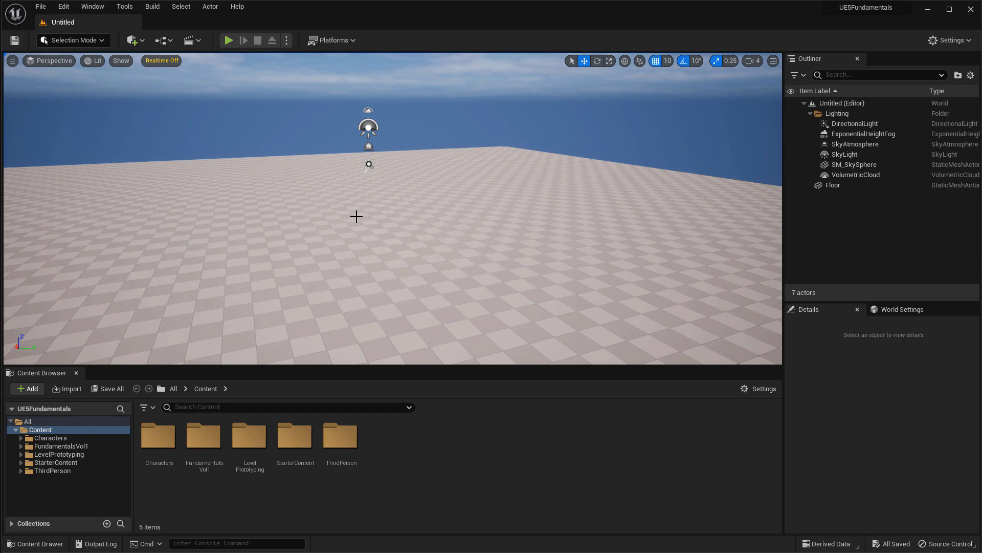
{"action": "right_click_drag", "start_coordinate": [348, 213], "coordinate": [394, 143]}
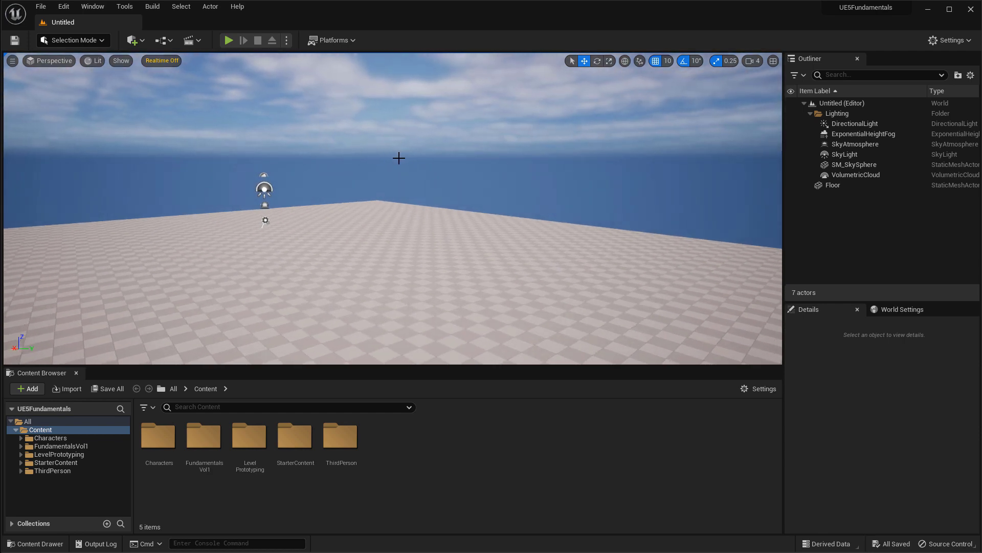
{"action": "scroll", "coordinate": [399, 158], "scroll_direction": "up", "scroll_amount": 3}
{"action": "key", "text": "w"}
{"action": "right_click_drag", "start_coordinate": [399, 158], "coordinate": [434, 228]}
{"action": "key", "text": "w"}
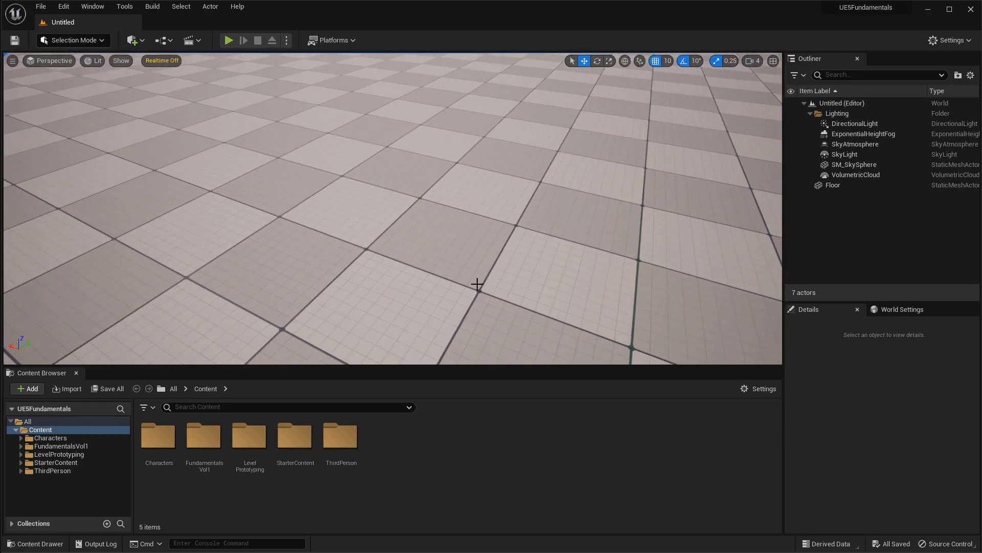
{"action": "key", "text": "w"}
{"action": "right_click_drag", "start_coordinate": [477, 284], "coordinate": [487, 200]}
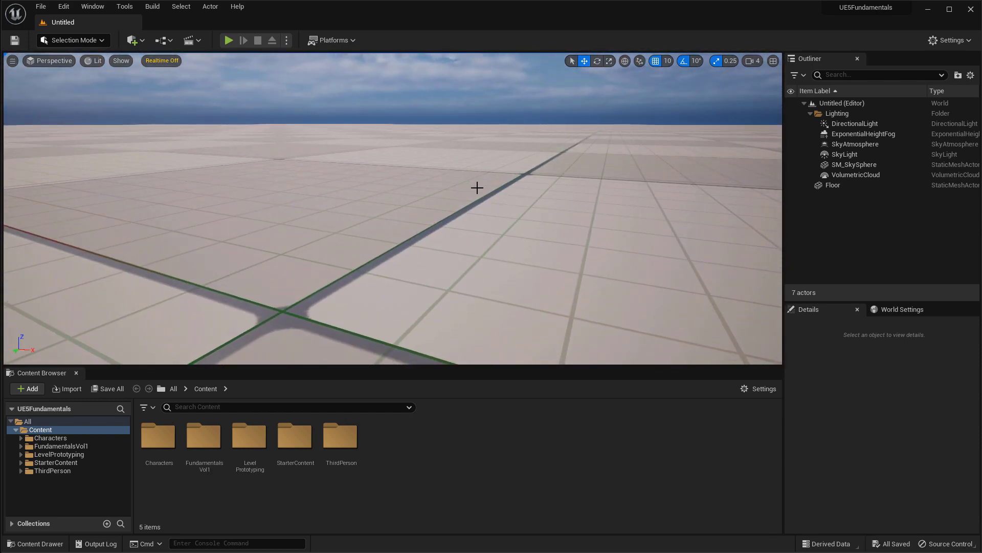
{"action": "mouse_move", "coordinate": [482, 184]}
{"action": "right_mouse_down"}
{"action": "mouse_move", "coordinate": [483, 241]}
{"action": "mouse_move", "coordinate": [475, 181]}
{"action": "right_mouse_up"}
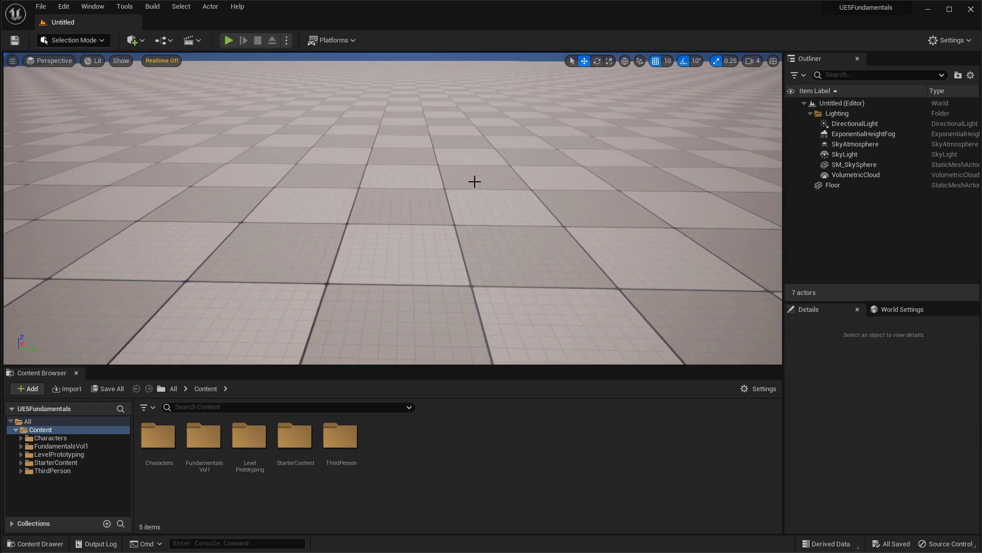
Set the camera speed to 1 and try flying forward over the floor
{"action": "left_click", "coordinate": [751, 62]}
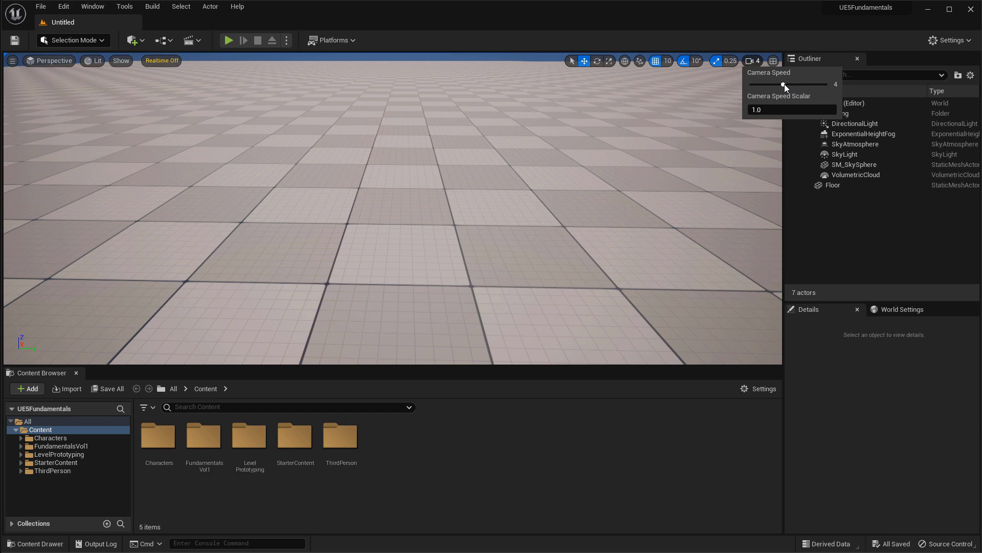
{"action": "left_click_drag", "start_coordinate": [785, 84], "coordinate": [751, 84]}
{"action": "mouse_move", "coordinate": [585, 163]}
{"action": "right_mouse_down"}
{"action": "mouse_move", "coordinate": [589, 134]}
{"action": "mouse_move", "coordinate": [589, 163]}
{"action": "mouse_move", "coordinate": [568, 171]}
{"action": "mouse_move", "coordinate": [584, 163]}
{"action": "right_mouse_up"}
{"action": "key", "text": "w"}
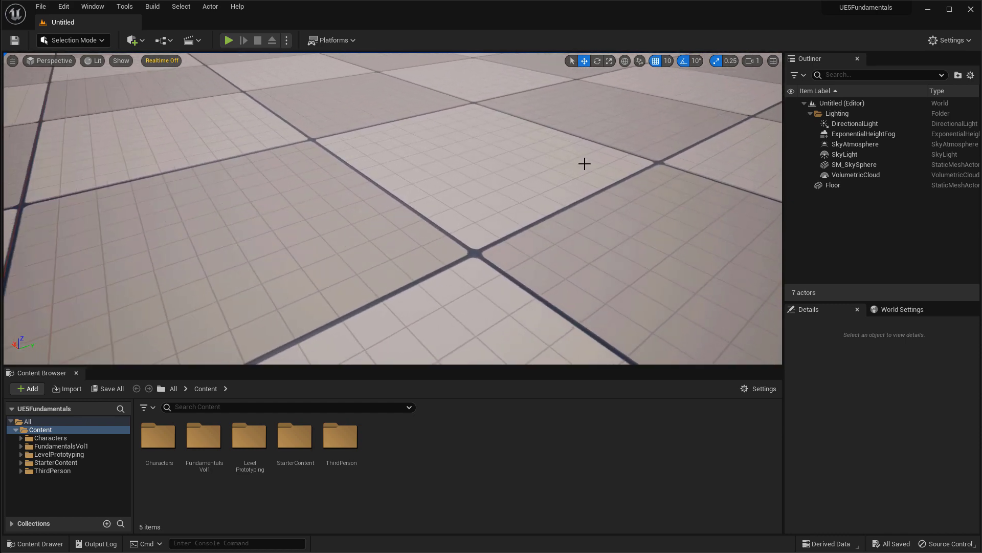
Set the camera speed to 8 and test flying back and forth above the whole floor
{"action": "left_click", "coordinate": [751, 61]}
{"action": "left_click_drag", "start_coordinate": [752, 84], "coordinate": [826, 85]}
{"action": "right_click_drag", "start_coordinate": [583, 144], "coordinate": [591, 148]}
{"action": "key", "text": "s"}
{"action": "key", "text": "w"}
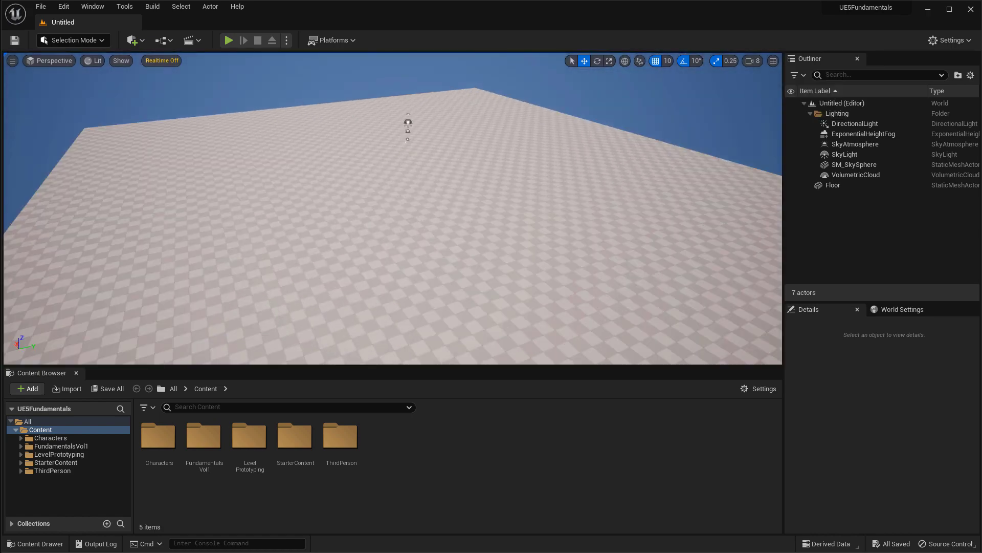
{"action": "key", "text": "s"}
{"action": "key", "text": "w"}
{"action": "key", "text": "s"}
{"action": "key", "text": "w"}
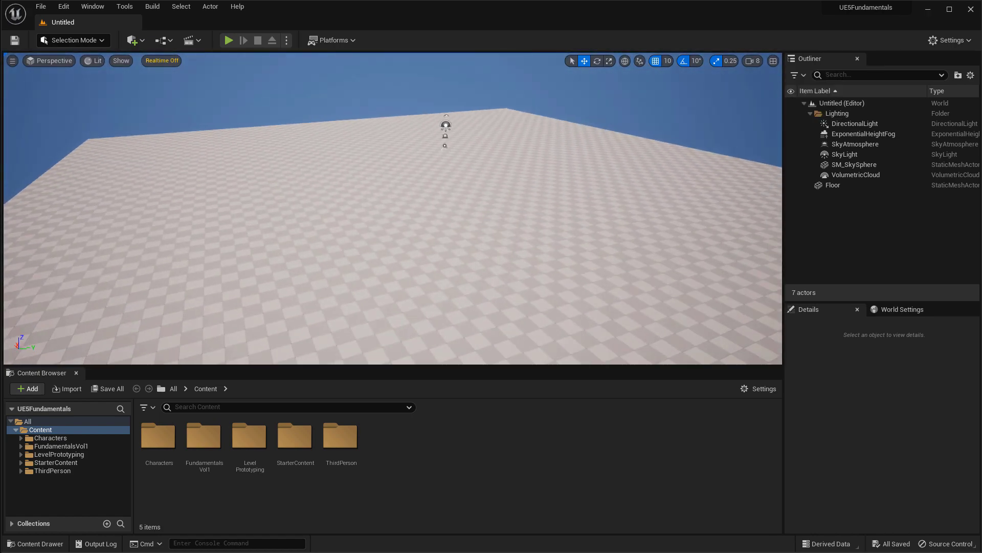
{"action": "key", "text": "s"}
{"action": "key", "text": "w"}
{"action": "right_click_drag", "start_coordinate": [598, 153], "coordinate": [658, 134]}
Set the camera speed to 4 and test looking around and moving over the floor
{"action": "left_click", "coordinate": [756, 61]}
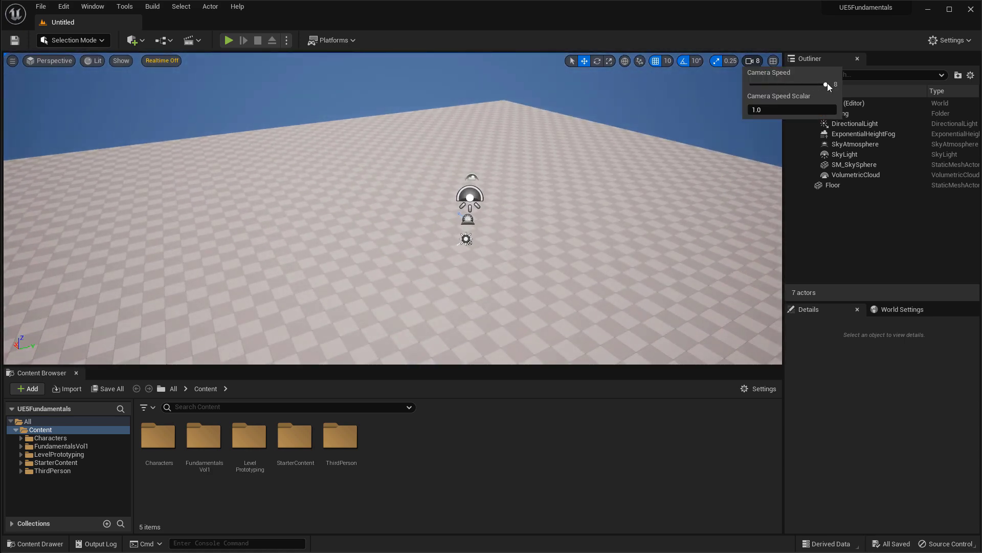
{"action": "left_click_drag", "start_coordinate": [827, 83], "coordinate": [788, 84]}
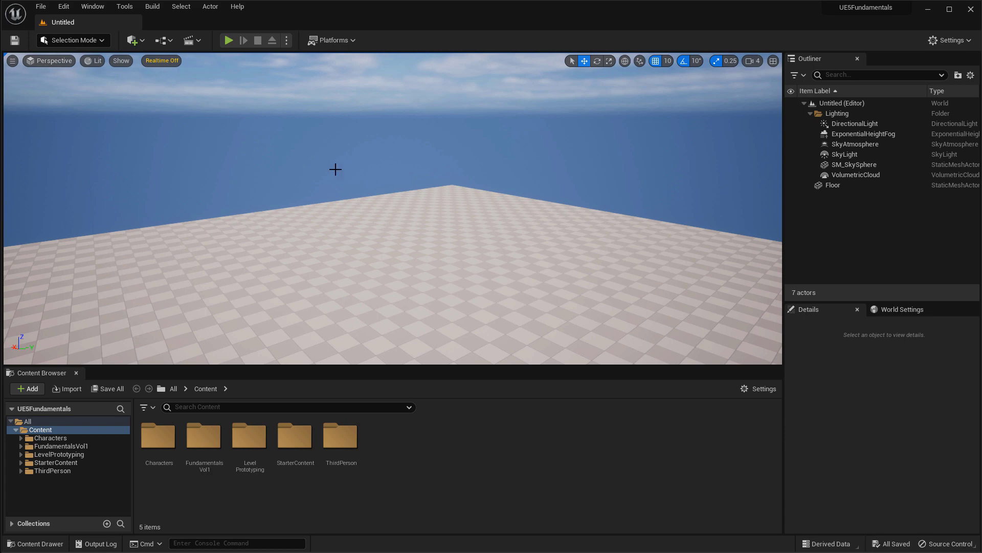
{"action": "mouse_move", "coordinate": [342, 165]}
{"action": "right_mouse_down"}
{"action": "mouse_move", "coordinate": [322, 162]}
{"action": "mouse_move", "coordinate": [345, 161]}
{"action": "right_mouse_up"}
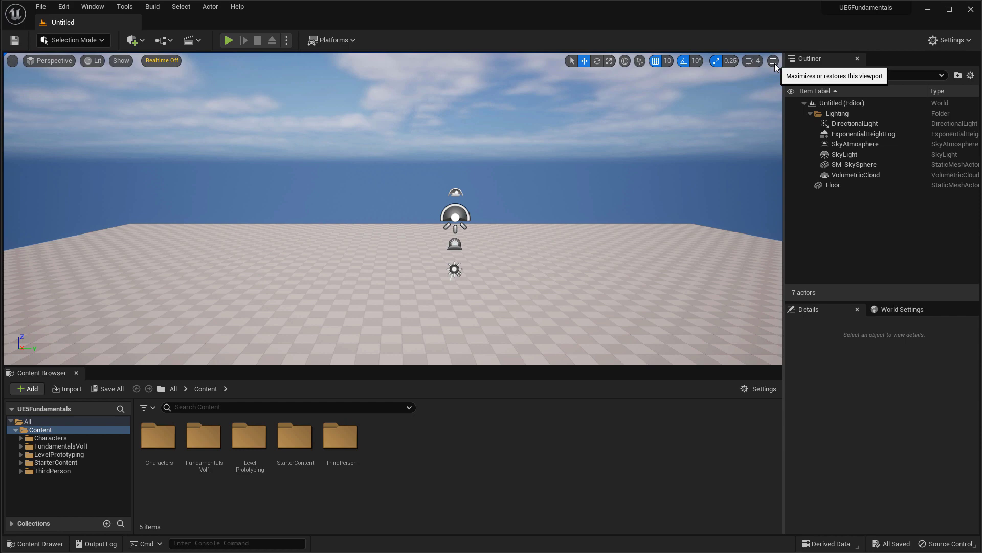
Split the viewport into four views, maximize the Top view, and return through the four-view layout to the maximized Perspective view
{"action": "left_click", "coordinate": [773, 61]}
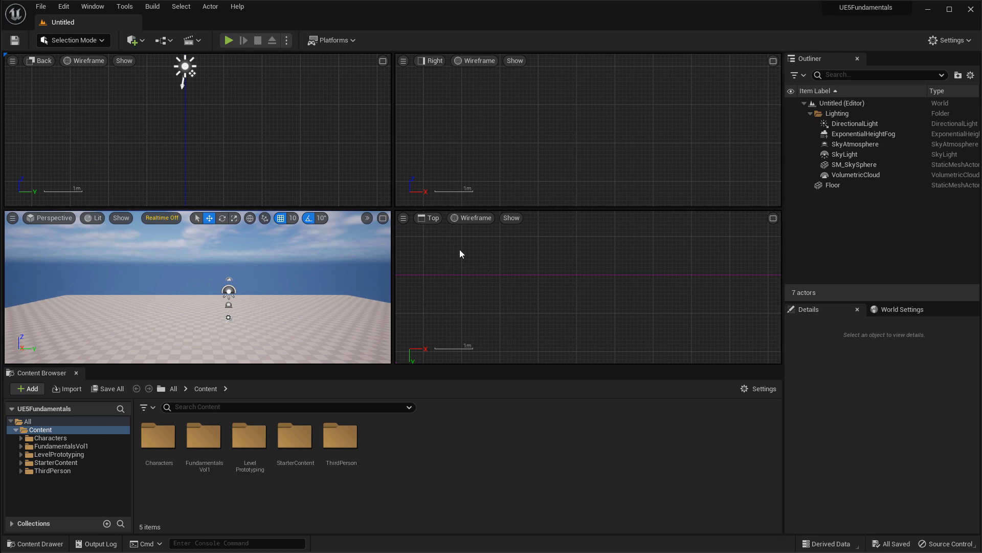
{"action": "left_click", "coordinate": [772, 219]}
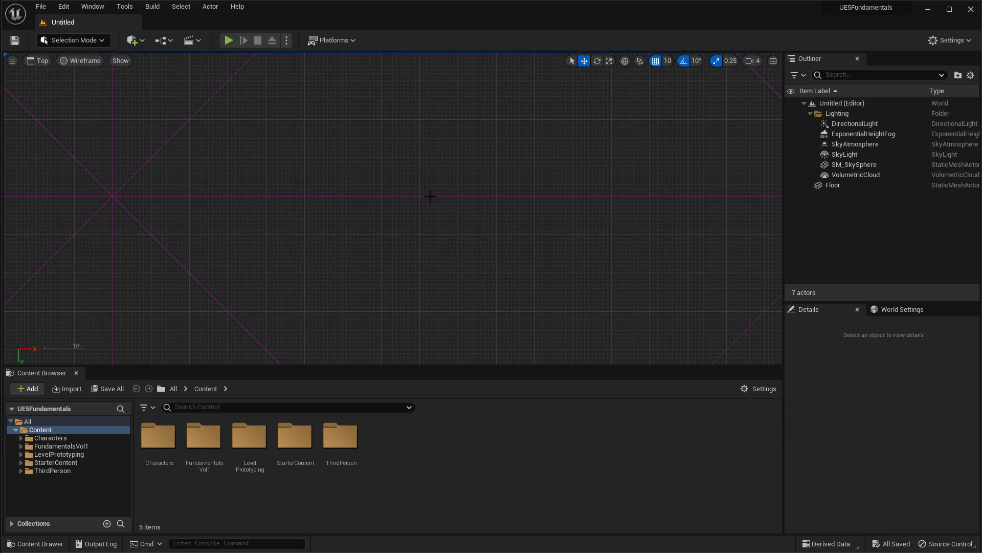
{"action": "left_click", "coordinate": [773, 60]}
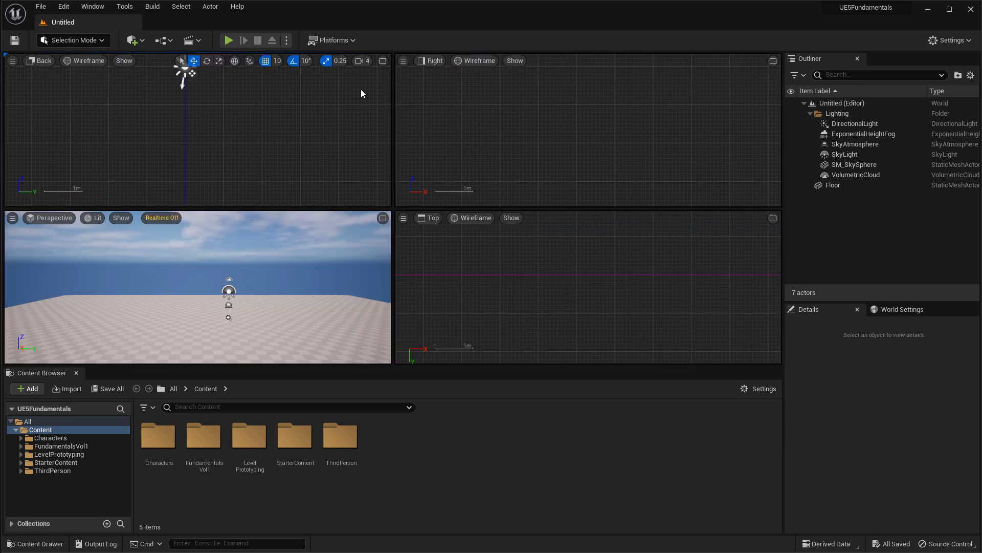
{"action": "left_click", "coordinate": [382, 218]}
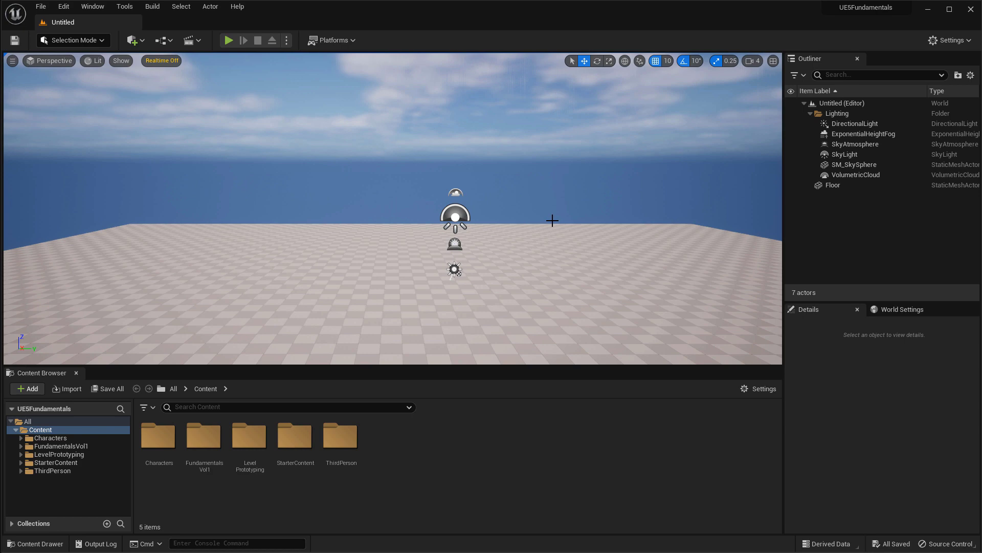
Switch the viewport to the Top orthographic view and back to Perspective using the list of view types
{"action": "left_click", "coordinate": [50, 63]}
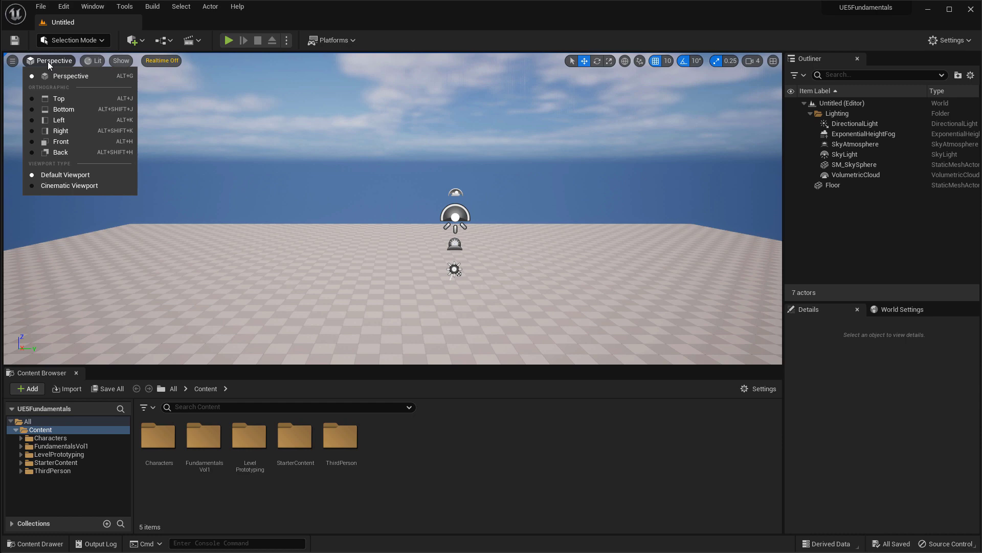
{"action": "left_click", "coordinate": [62, 99]}
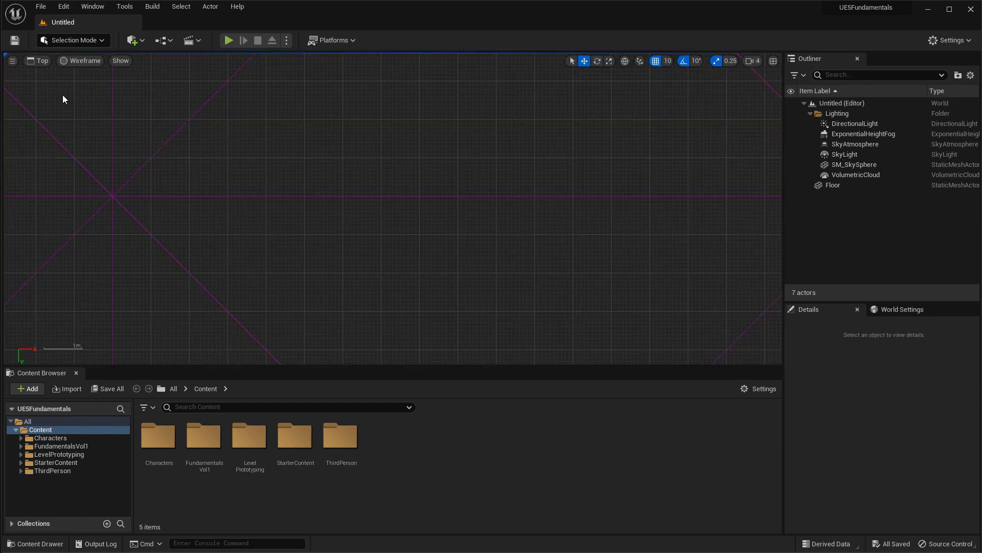
{"action": "left_click", "coordinate": [39, 61]}
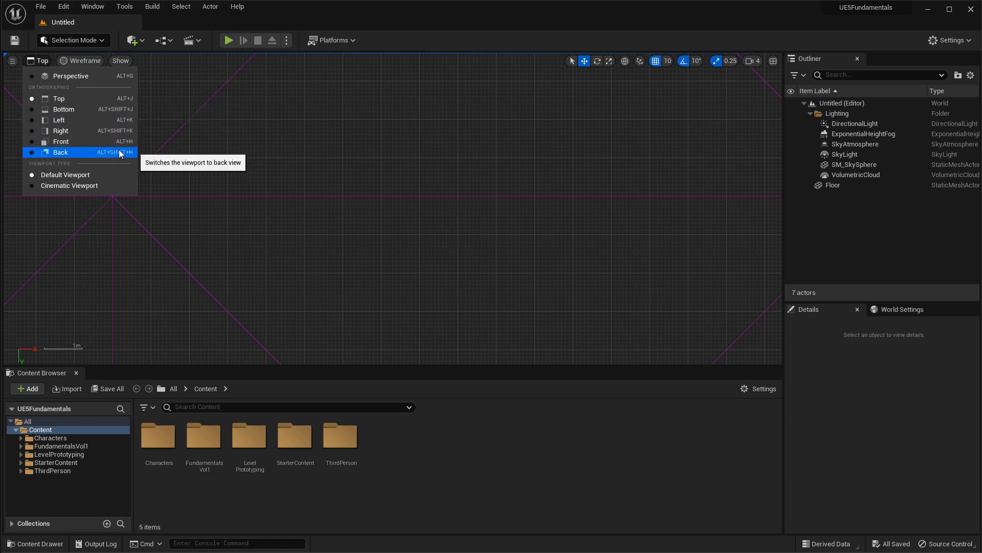
{"action": "left_click", "coordinate": [70, 76]}
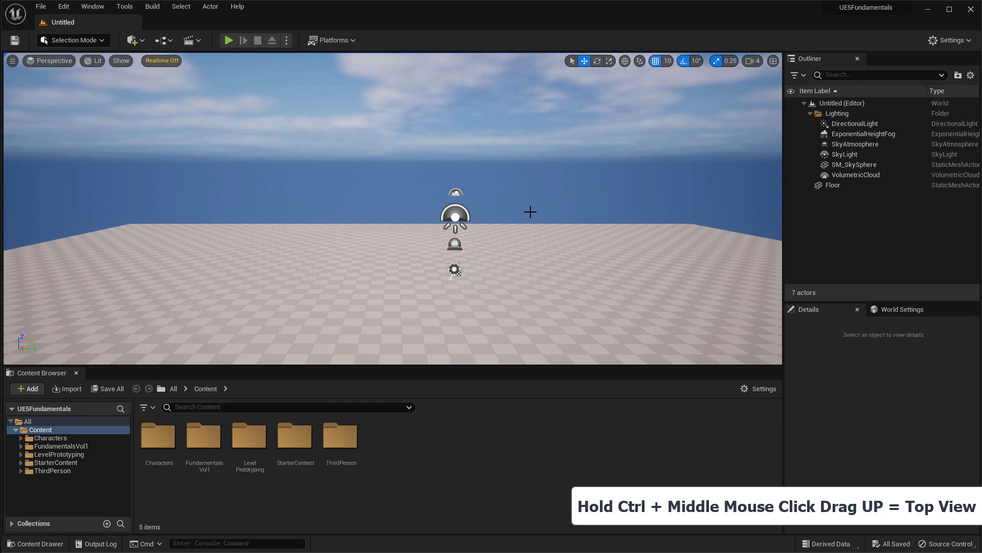
Cycle the viewport through the Top, Bottom, Back and Front views and back to Perspective using directional mouse gestures
{"action": "middle_click_drag", "start_coordinate": [530, 211], "coordinate": [531, 127], "text": "ctrl"}
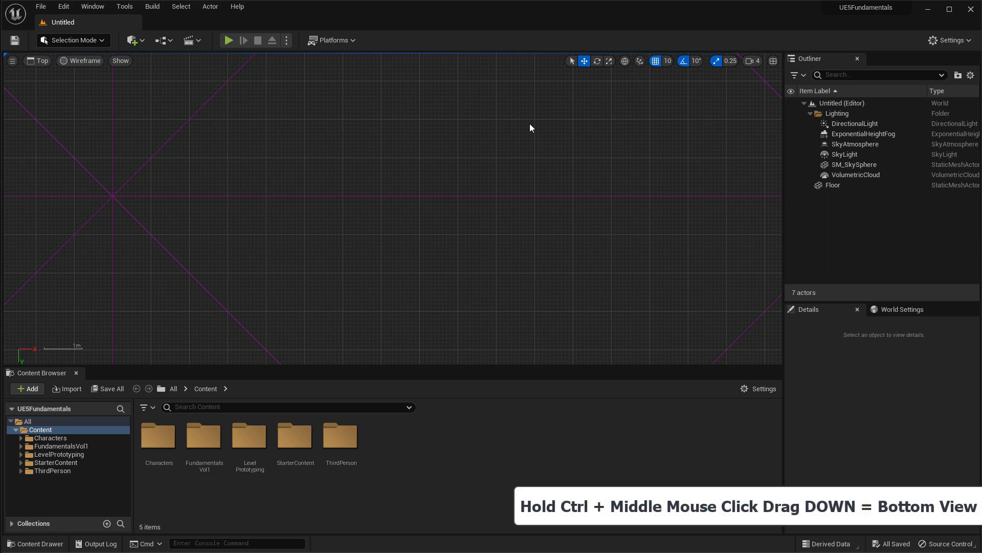
{"action": "middle_click_drag", "start_coordinate": [529, 124], "coordinate": [533, 234], "text": "ctrl"}
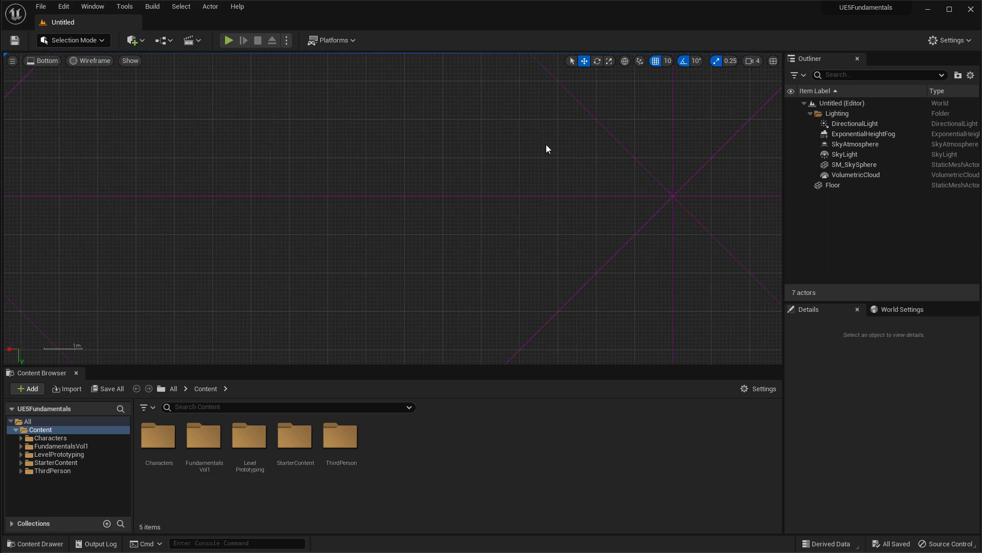
{"action": "middle_click_drag", "start_coordinate": [549, 145], "coordinate": [430, 141], "text": "ctrl"}
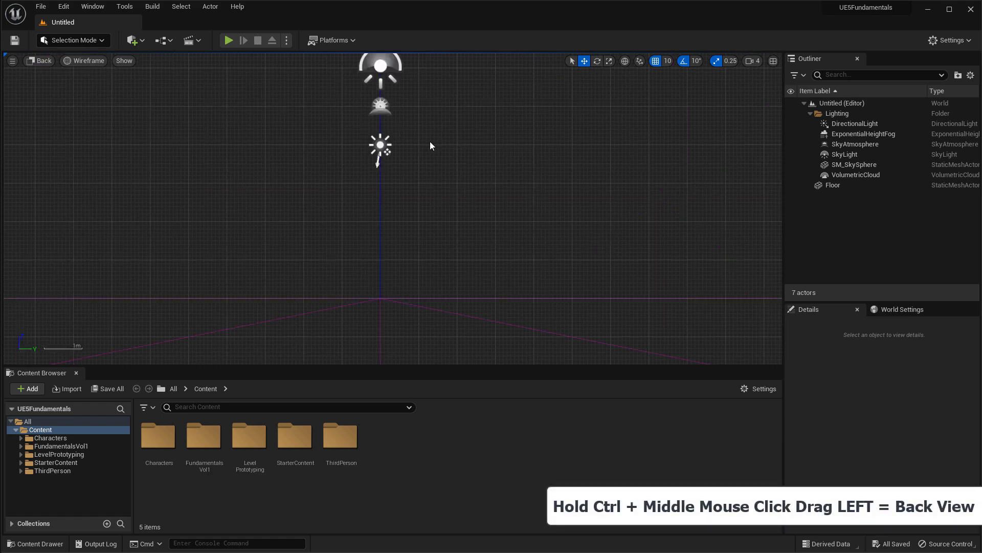
{"action": "middle_click_drag", "start_coordinate": [435, 140], "coordinate": [569, 145], "text": "ctrl"}
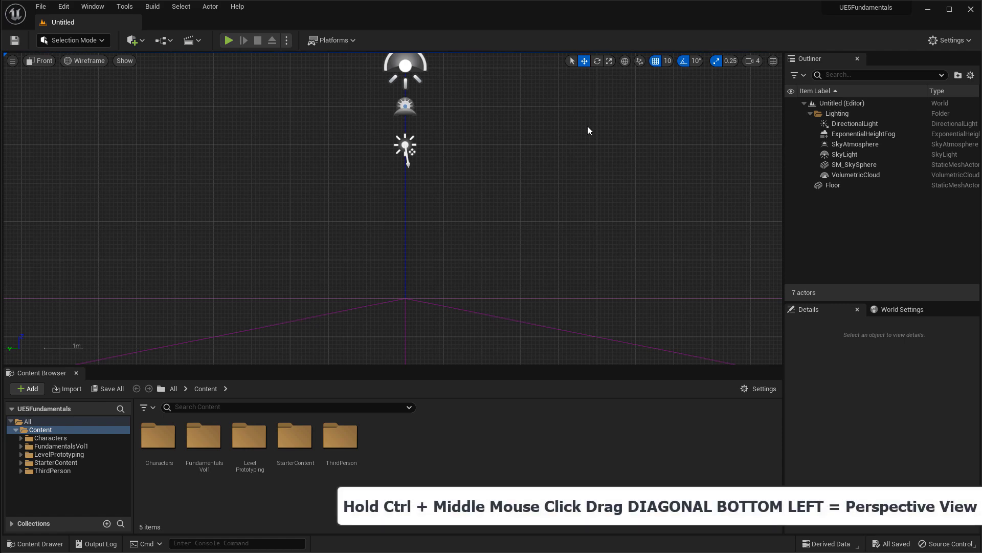
{"action": "middle_click_drag", "start_coordinate": [550, 179], "coordinate": [499, 241], "text": "ctrl"}
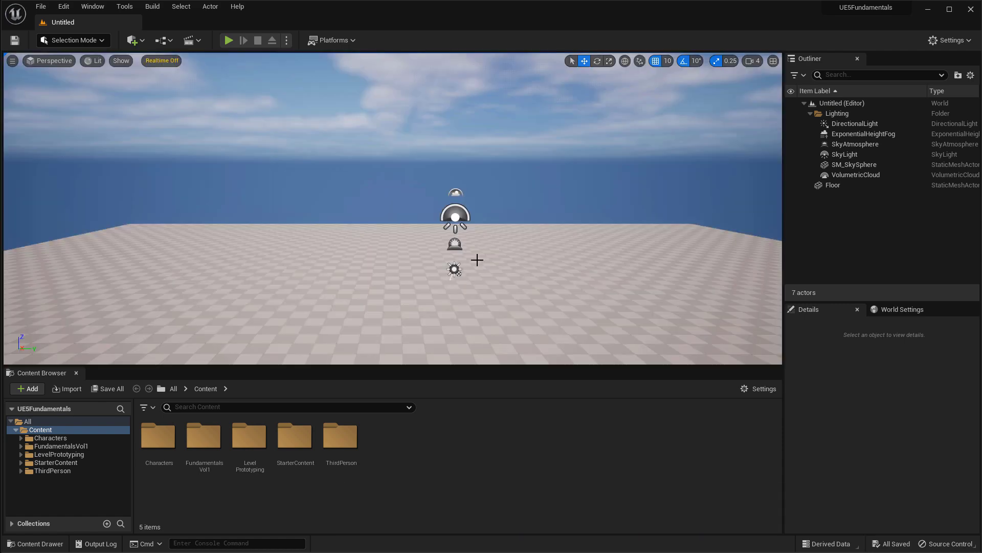
Maximize the Right orthographic view, pan it, and try a marquee selection across the floor before clearing the selection
{"action": "left_click", "coordinate": [776, 60]}
{"action": "left_click", "coordinate": [774, 60]}
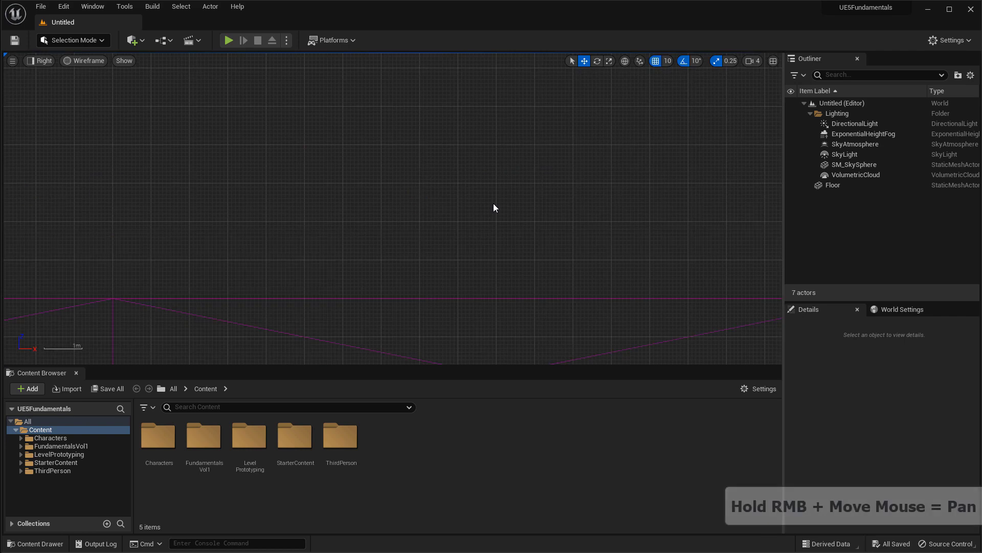
{"action": "right_click_drag", "start_coordinate": [503, 189], "coordinate": [536, 218]}
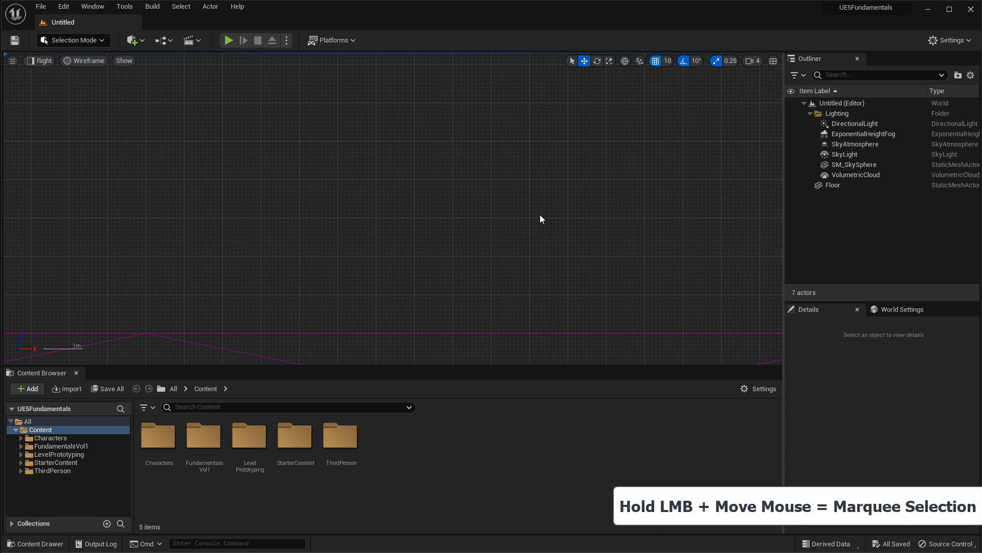
{"action": "left_click_drag", "start_coordinate": [502, 233], "coordinate": [630, 359]}
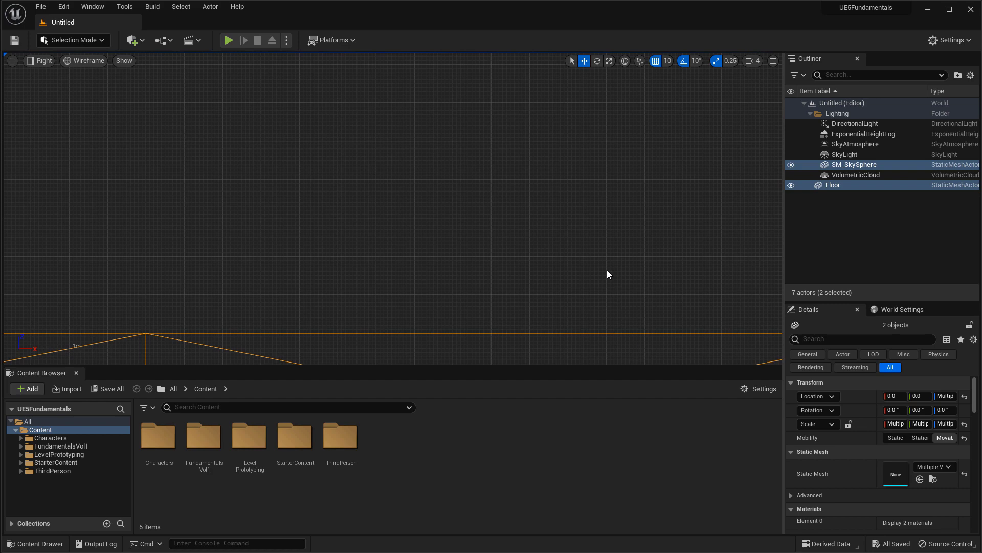
{"action": "left_click", "coordinate": [344, 174]}
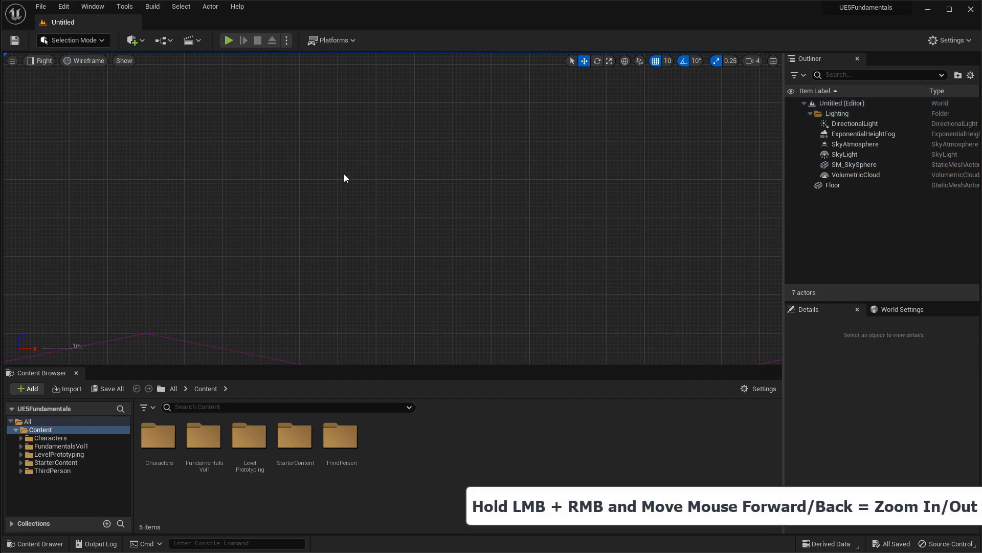
Practise zooming in and out on the grid of the Right orthographic view
{"action": "right_click_drag", "start_coordinate": [344, 175], "coordinate": [409, 134]}
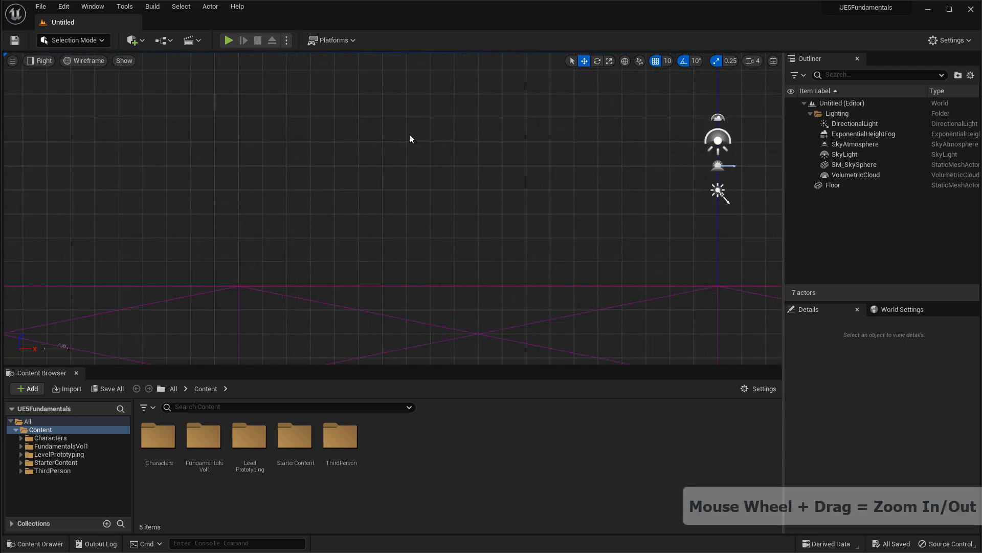
{"action": "scroll", "coordinate": [409, 139], "scroll_direction": "up", "scroll_amount": 1}
{"action": "scroll", "coordinate": [409, 138], "scroll_direction": "up", "scroll_amount": 1}
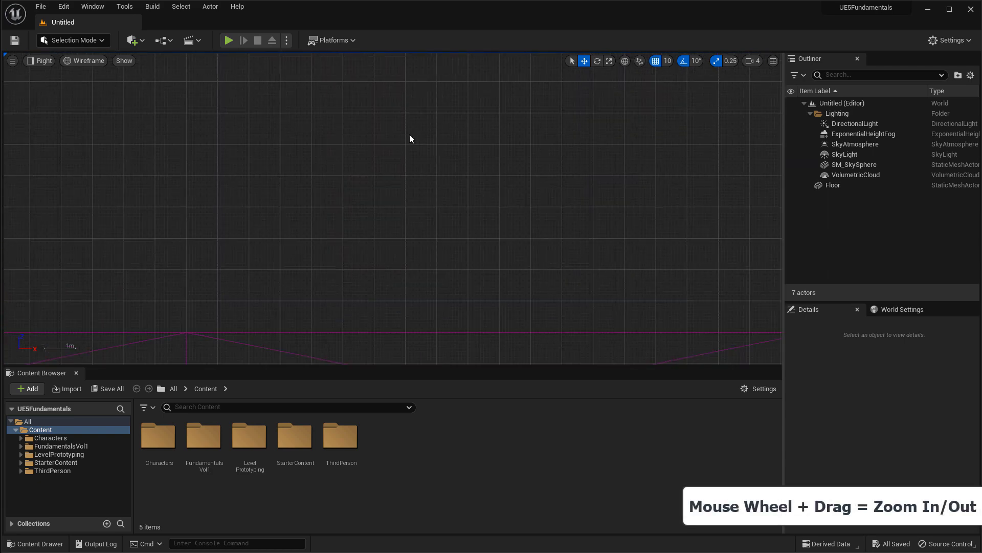
{"action": "scroll", "coordinate": [409, 138], "scroll_direction": "down", "scroll_amount": 2}
{"action": "scroll", "coordinate": [409, 138], "scroll_direction": "up", "scroll_amount": 2}
{"action": "scroll", "coordinate": [410, 137], "scroll_direction": "up", "scroll_amount": 3}
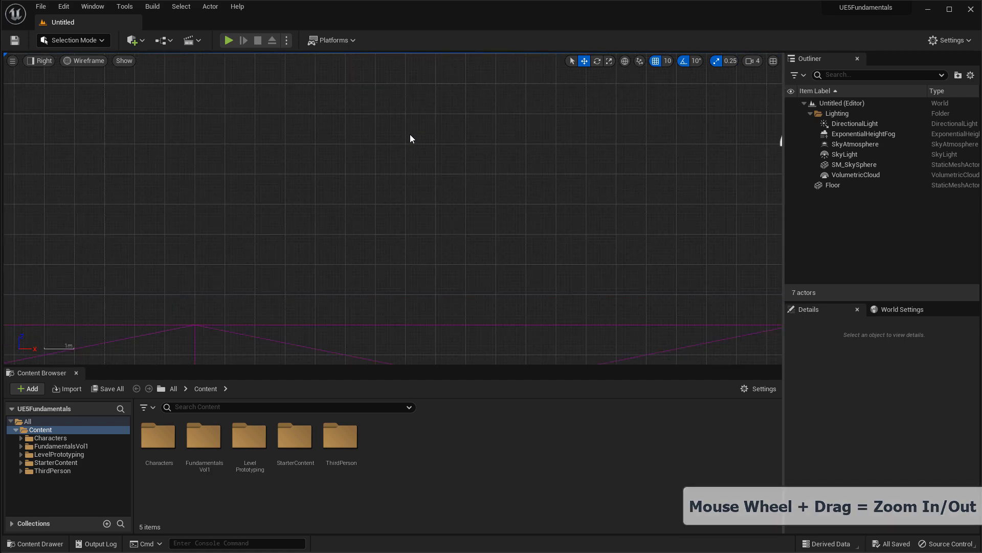
{"action": "scroll", "coordinate": [411, 134], "scroll_direction": "up", "scroll_amount": 3}
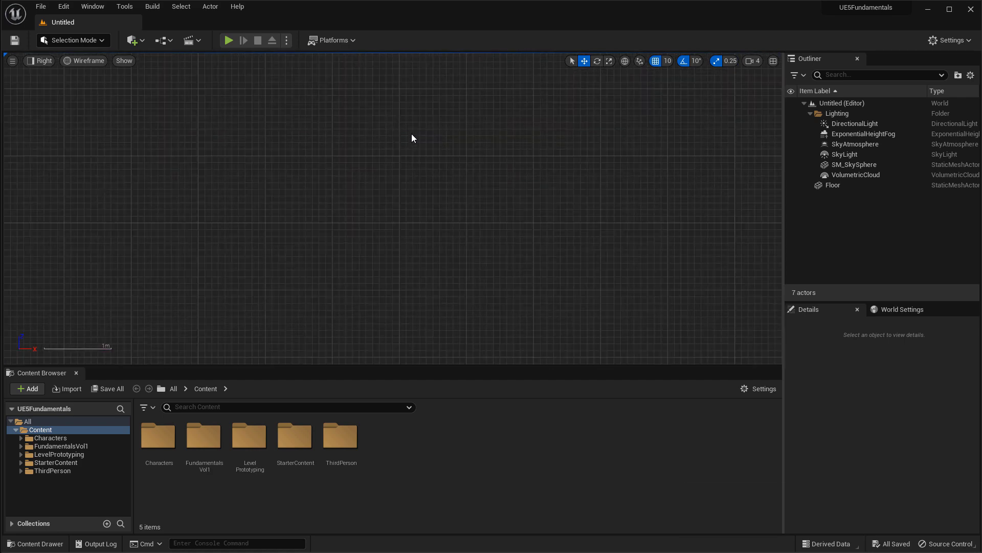
{"action": "scroll", "coordinate": [411, 135], "scroll_direction": "down", "scroll_amount": 3}
{"action": "scroll", "coordinate": [412, 137], "scroll_direction": "down", "scroll_amount": 2}
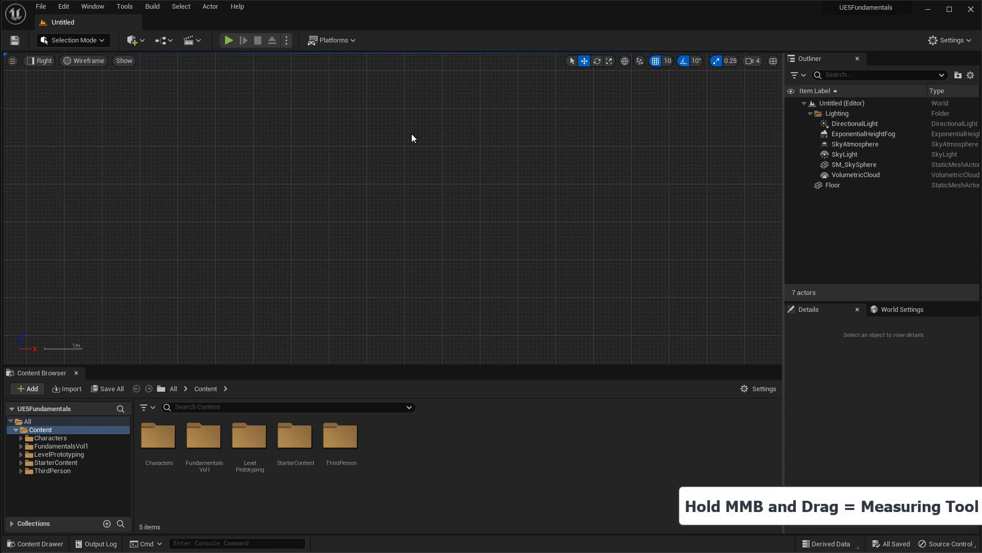
Measure horizontal and vertical distances on the Right view's grid, including at closer zoom, and return to the Perspective view
{"action": "middle_click_drag", "start_coordinate": [359, 192], "coordinate": [442, 191]}
{"action": "scroll", "coordinate": [440, 192], "scroll_direction": "up", "scroll_amount": 3}
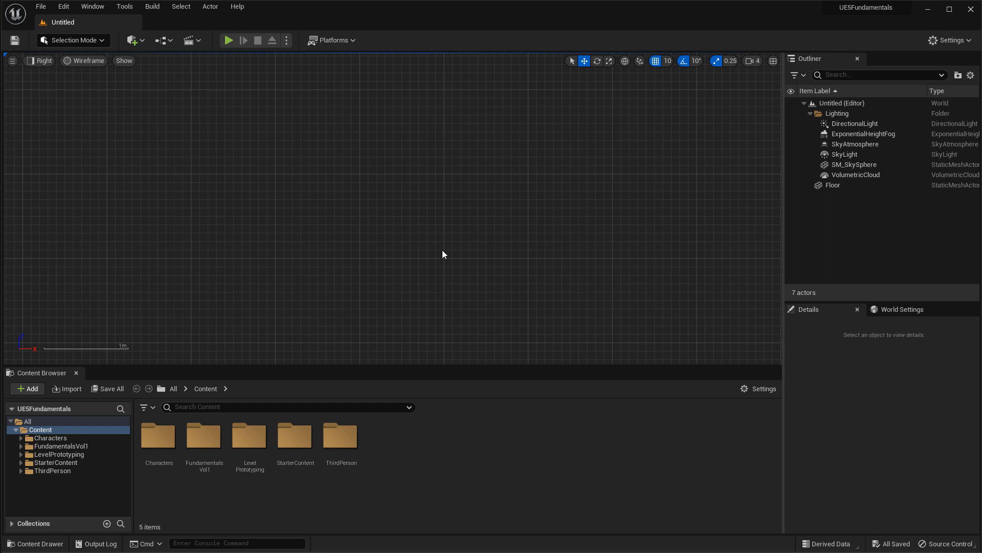
{"action": "middle_click_drag", "start_coordinate": [446, 207], "coordinate": [445, 181]}
{"action": "middle_click_drag", "start_coordinate": [412, 199], "coordinate": [544, 200]}
{"action": "key", "text": "alt+g"}
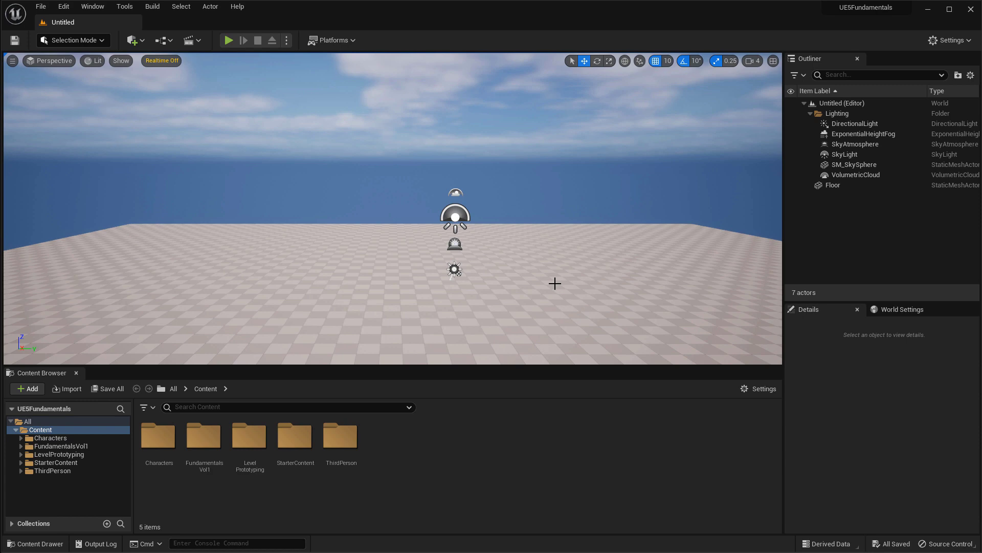
Open Viewport 2 as a floating window and place it over the main level viewport
{"action": "left_click", "coordinate": [97, 6]}
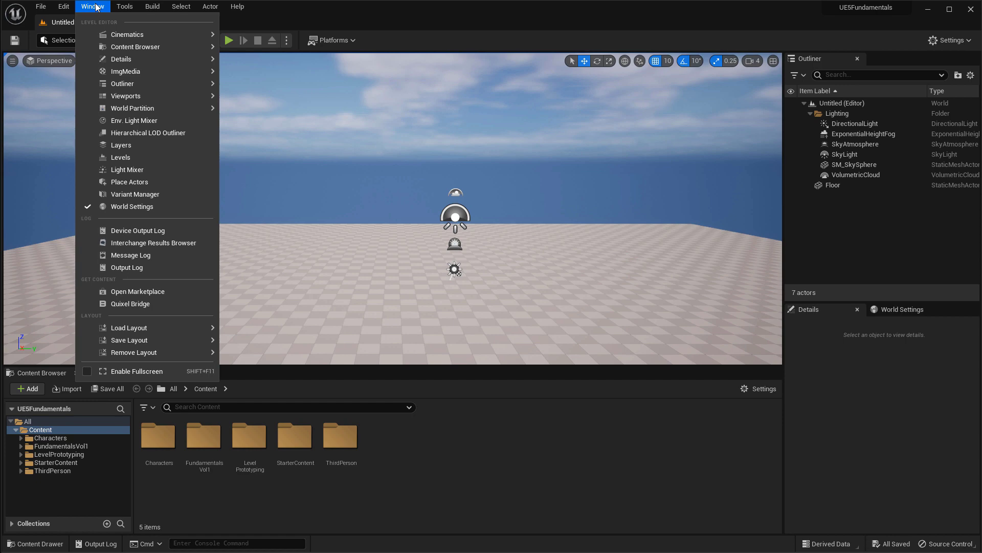
{"action": "mouse_move", "coordinate": [139, 97]}
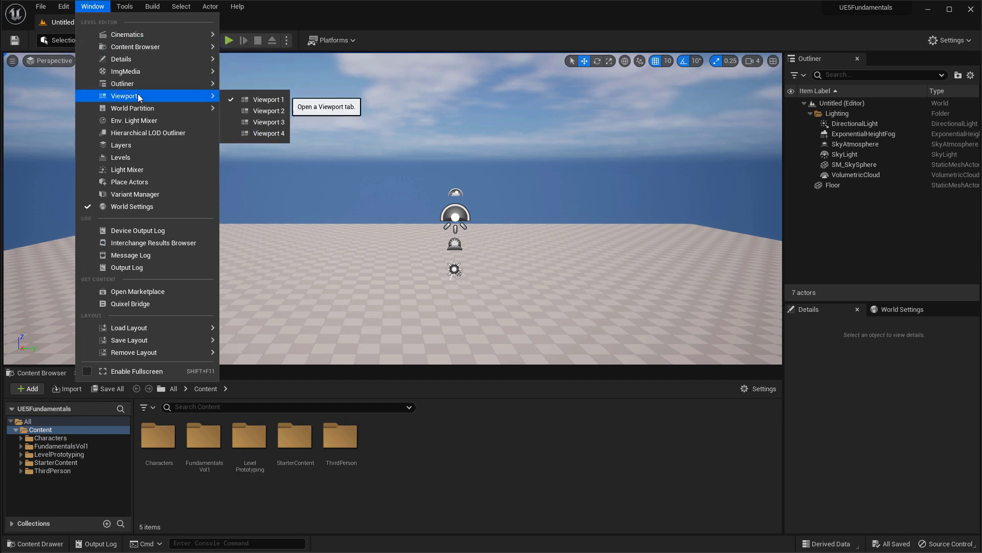
{"action": "left_click", "coordinate": [267, 111]}
{"action": "left_click_drag", "start_coordinate": [382, 137], "coordinate": [457, 106]}
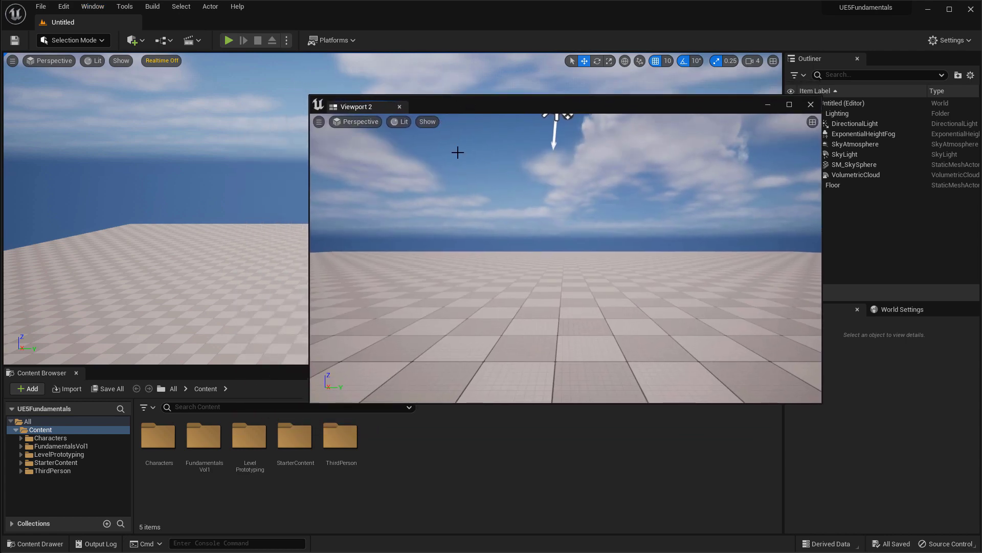
Look around with the camera in Viewport 2 and reposition its floating window over the editor
{"action": "right_click_drag", "start_coordinate": [482, 175], "coordinate": [489, 126]}
{"action": "left_click_drag", "start_coordinate": [485, 107], "coordinate": [595, 234]}
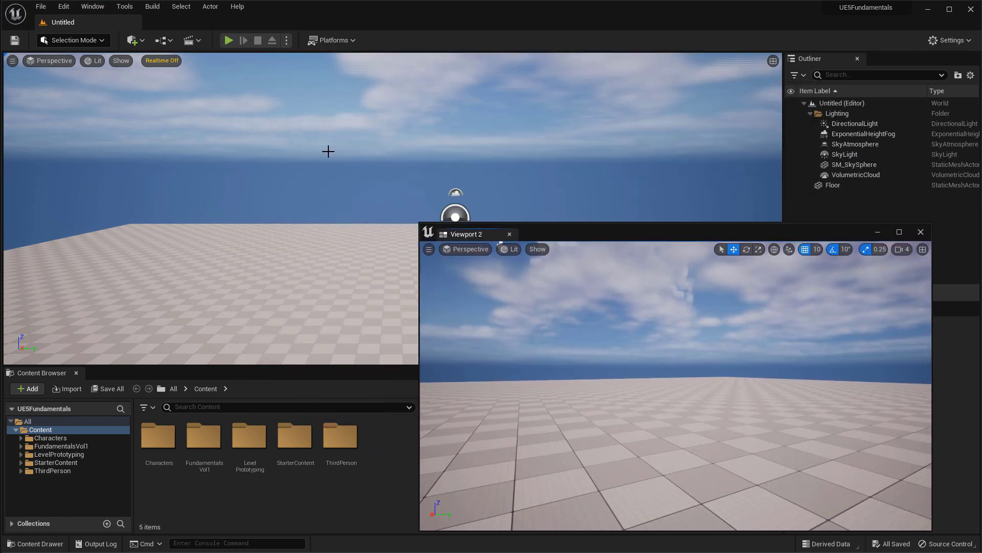
{"action": "right_click_drag", "start_coordinate": [596, 324], "coordinate": [553, 325]}
{"action": "mouse_move", "coordinate": [577, 314]}
{"action": "left_mouse_down"}
{"action": "mouse_move", "coordinate": [563, 313]}
{"action": "mouse_move", "coordinate": [577, 313]}
{"action": "left_mouse_up"}
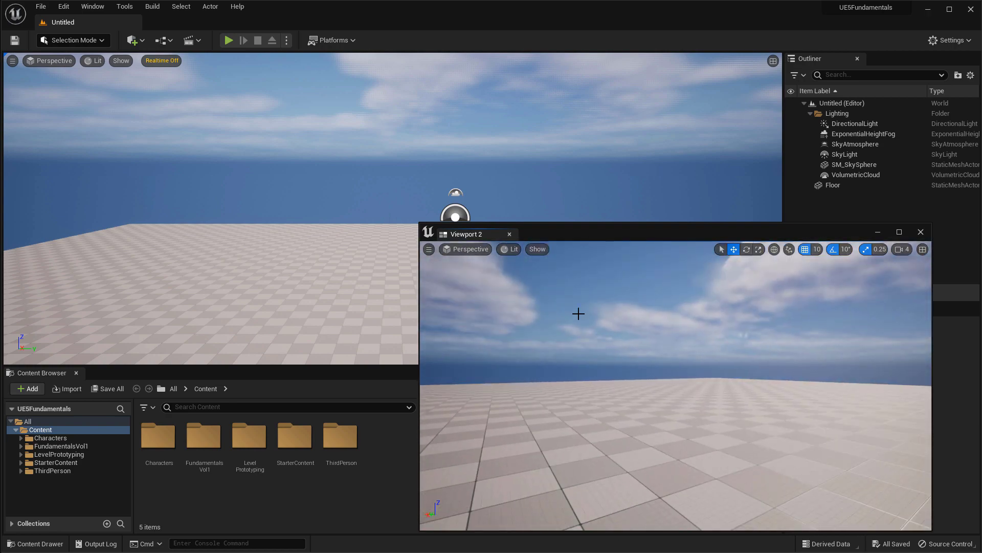
{"action": "left_click_drag", "start_coordinate": [575, 235], "coordinate": [529, 121]}
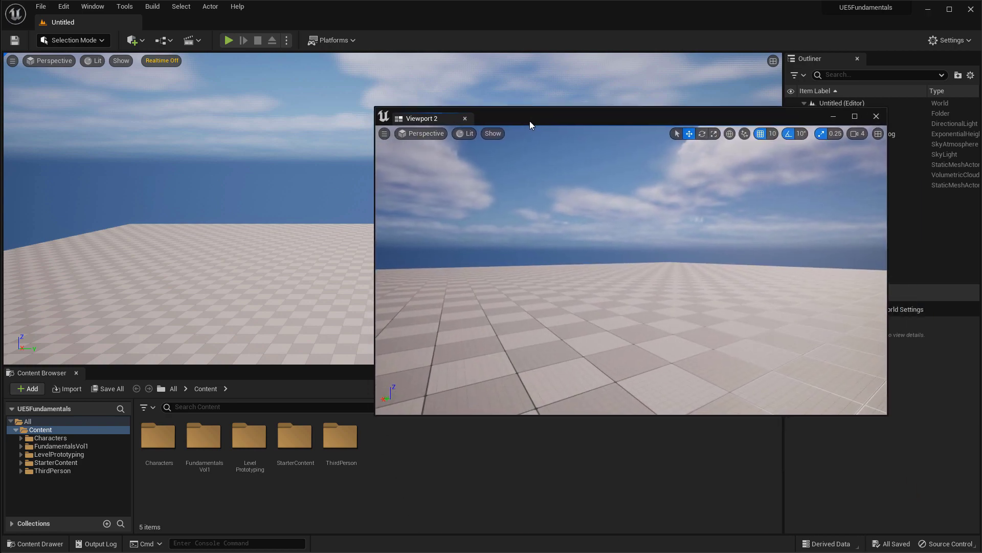
Open the list of view types for Viewport 2
{"action": "left_click", "coordinate": [419, 133]}
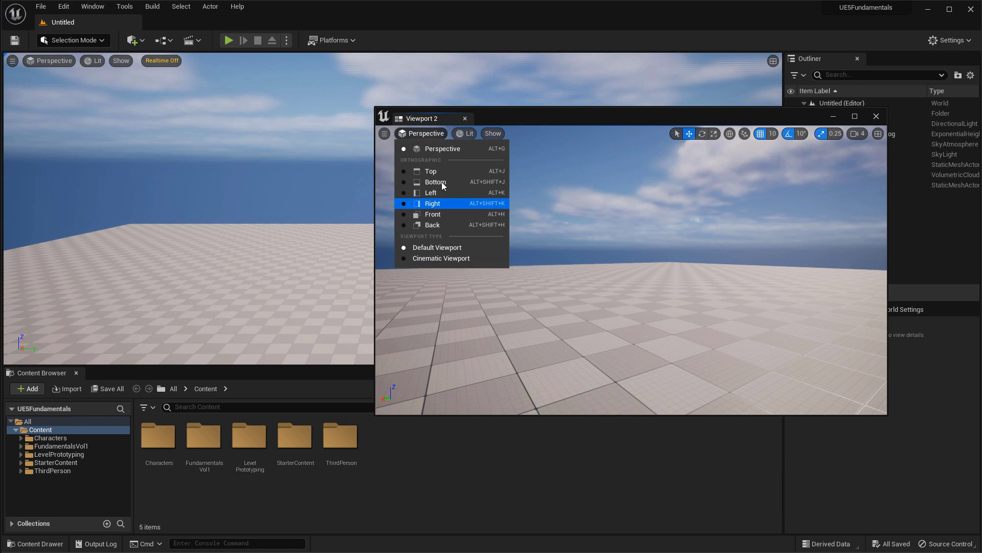